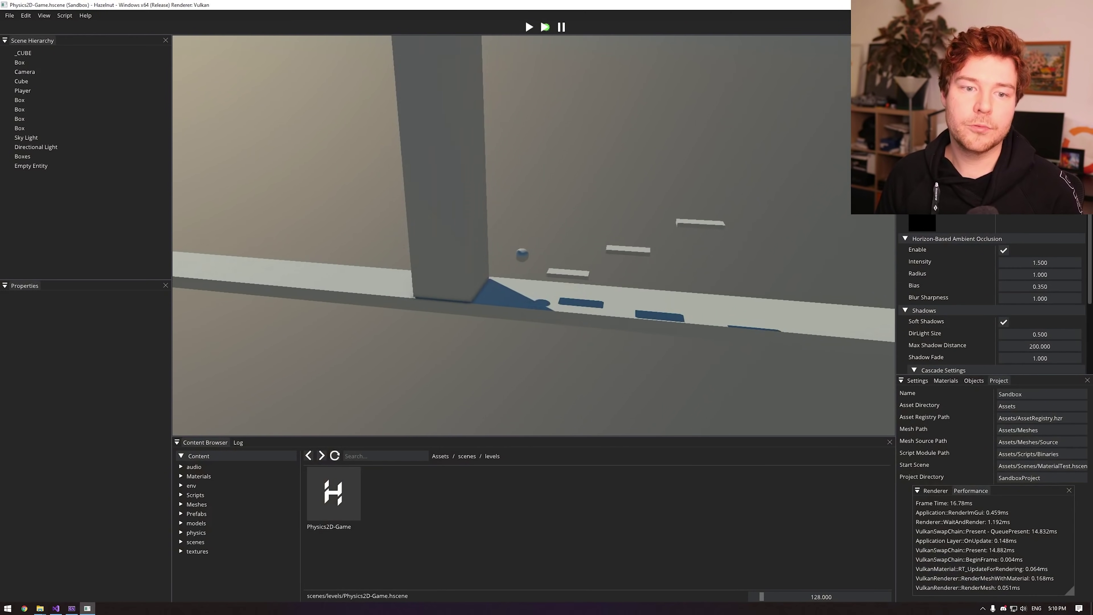
{"action": "right_click_drag", "start_coordinate": [641, 249], "coordinate": [642, 249]}
{"action": "left_click", "coordinate": [530, 27]}
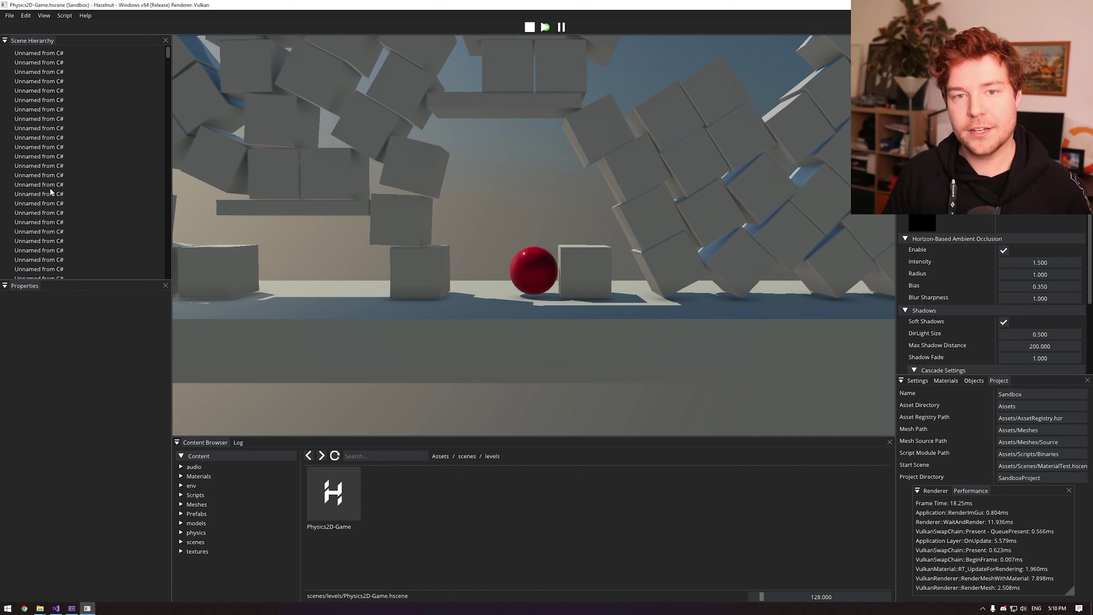
Stop the play test, then select _CUBE, focus on it and orbit to its far side.
{"action": "left_click", "coordinate": [530, 27]}
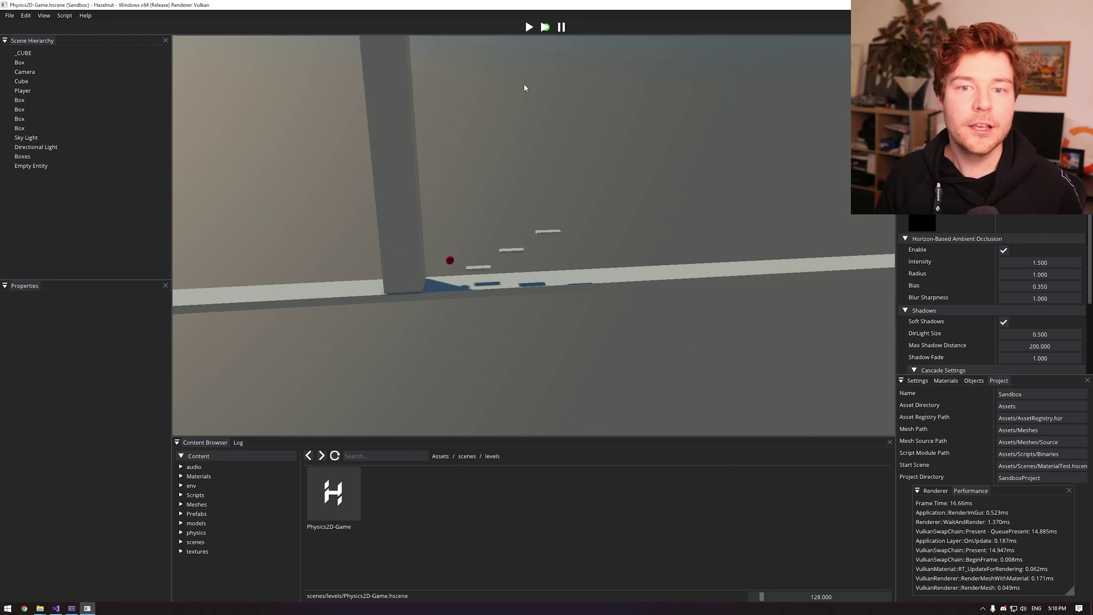
{"action": "left_click_drag", "start_coordinate": [541, 208], "coordinate": [557, 194], "text": "alt"}
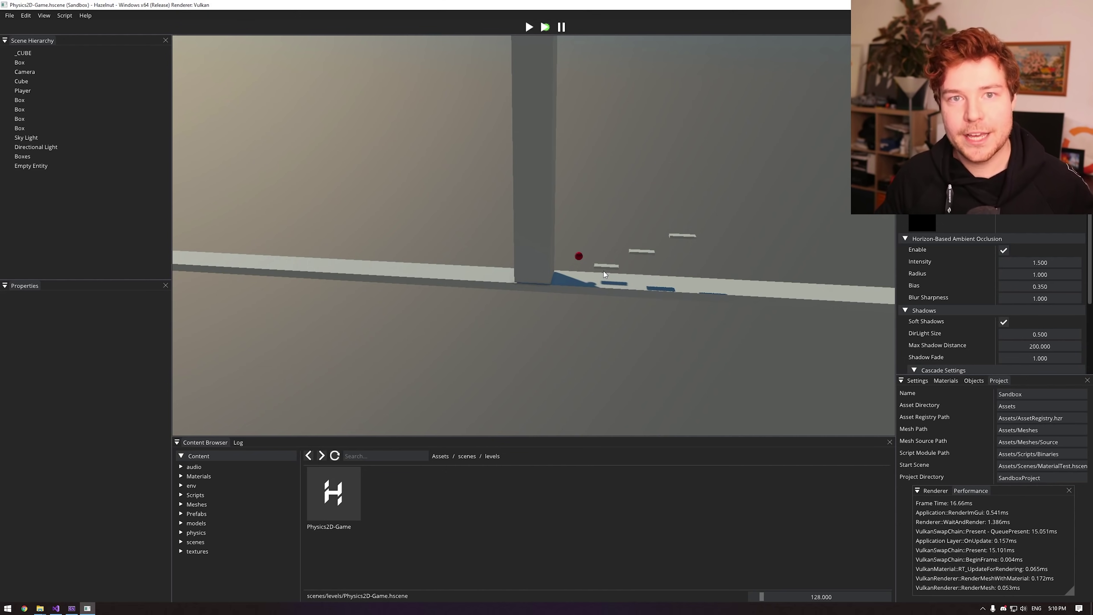
{"action": "left_click", "coordinate": [61, 53]}
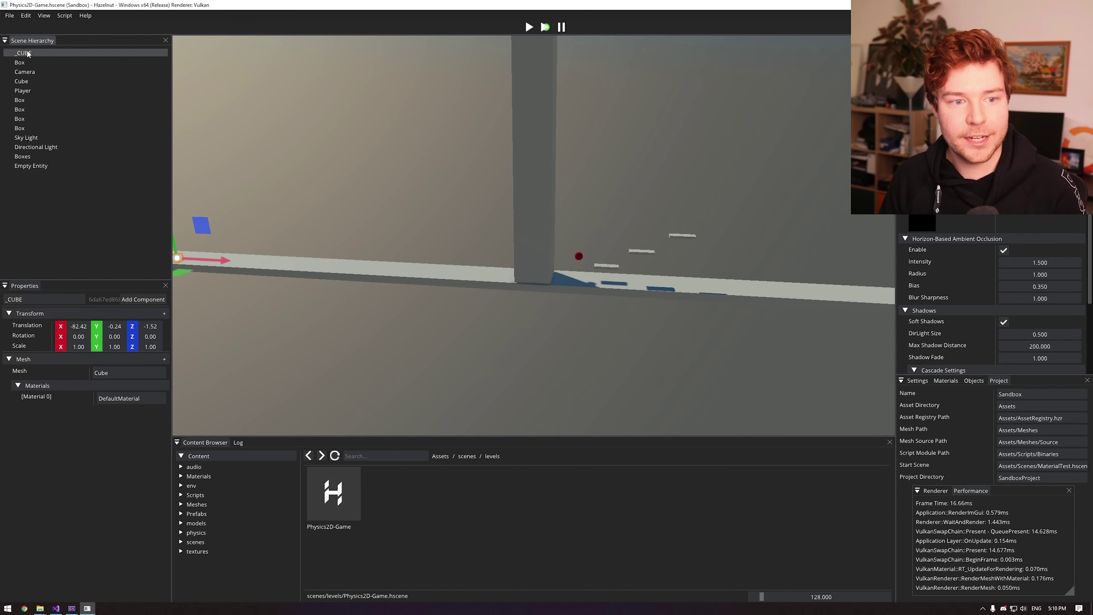
{"action": "key", "text": "f"}
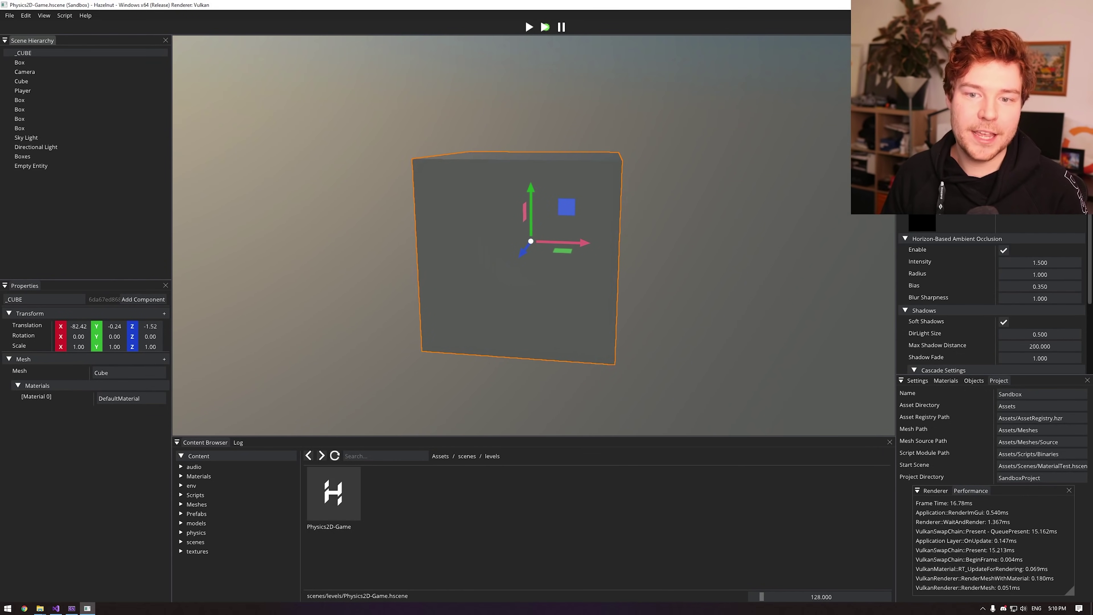
{"action": "scroll", "coordinate": [534, 235], "scroll_direction": "down", "scroll_amount": 5}
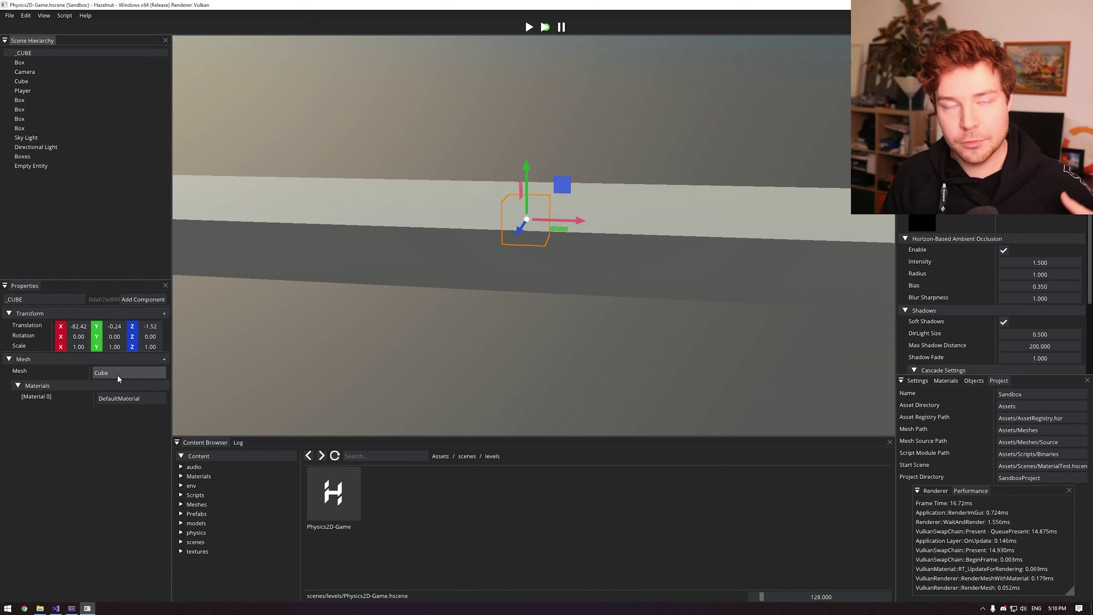
{"action": "left_click_drag", "start_coordinate": [345, 282], "coordinate": [502, 224], "text": "alt"}
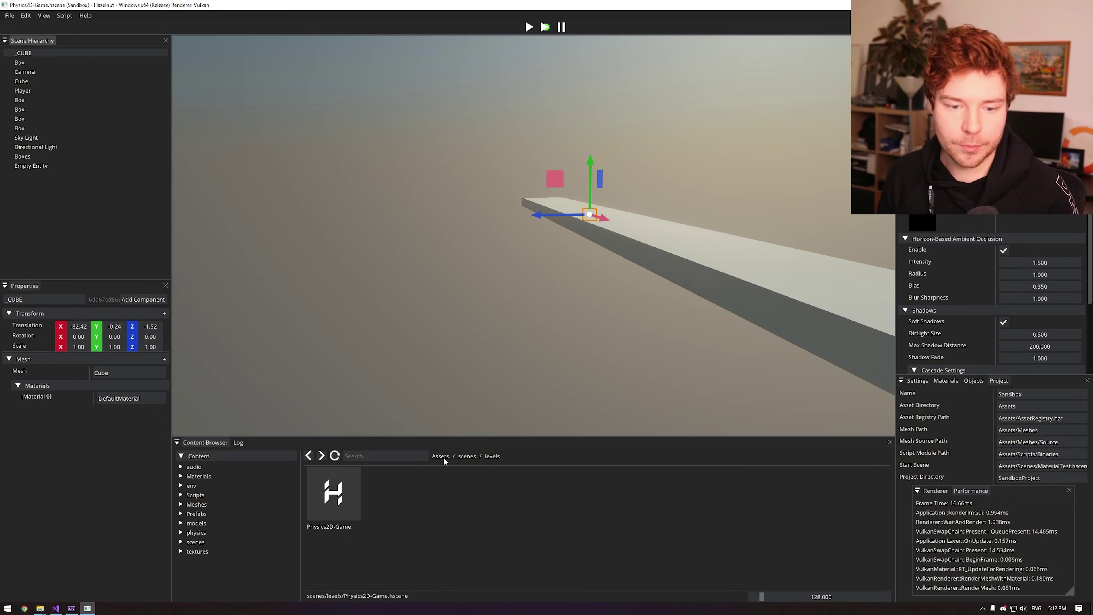
{"action": "left_click", "coordinate": [440, 456]}
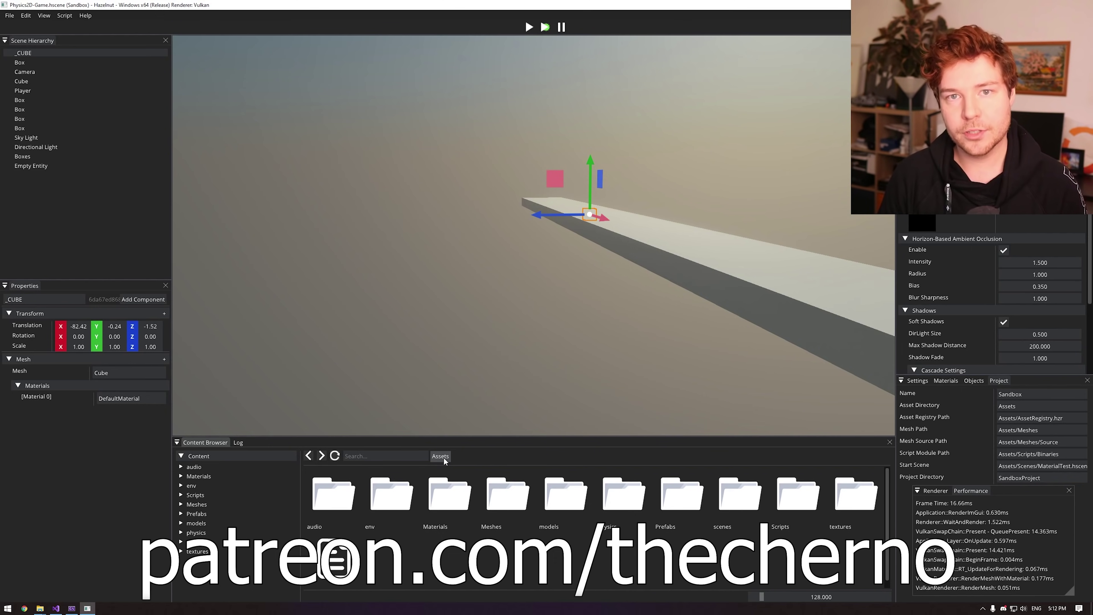
Open the scenes folder and load the AudioDemo scene into the editor.
{"action": "double_click", "coordinate": [740, 495]}
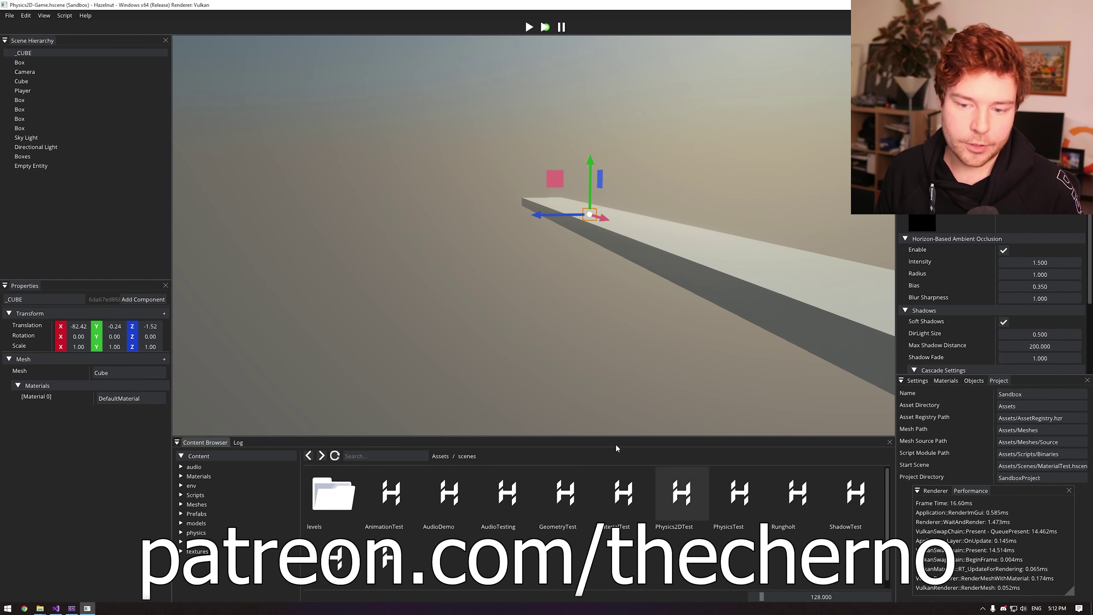
{"action": "left_click_drag", "start_coordinate": [449, 494], "coordinate": [487, 379]}
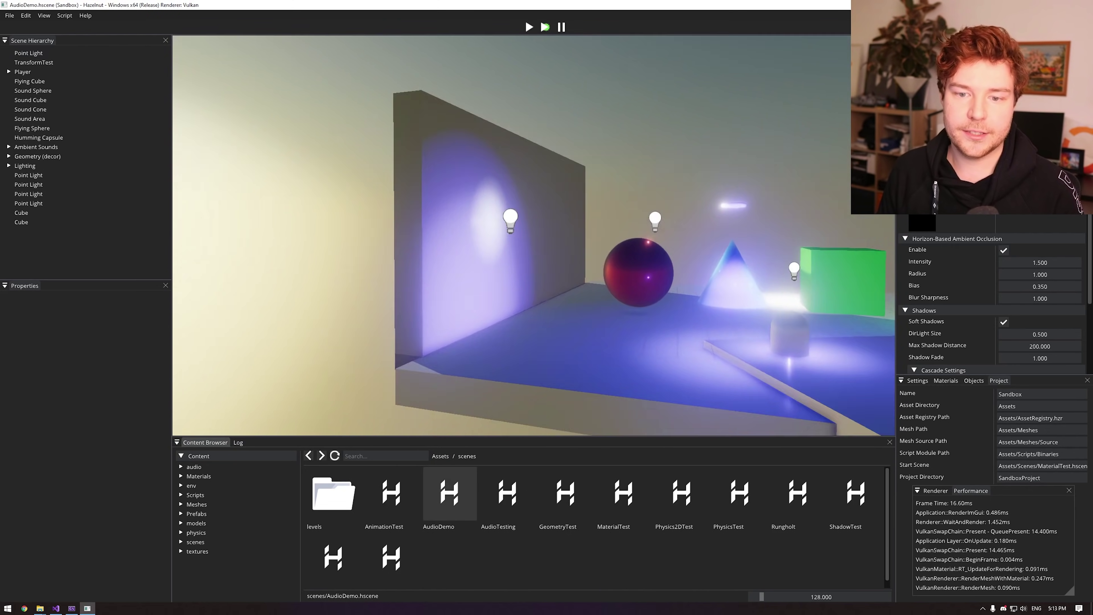
Pull the view back over AudioDemo, check the Player's children, and expand the Lighting group.
{"action": "right_click_drag", "start_coordinate": [577, 191], "coordinate": [577, 192]}
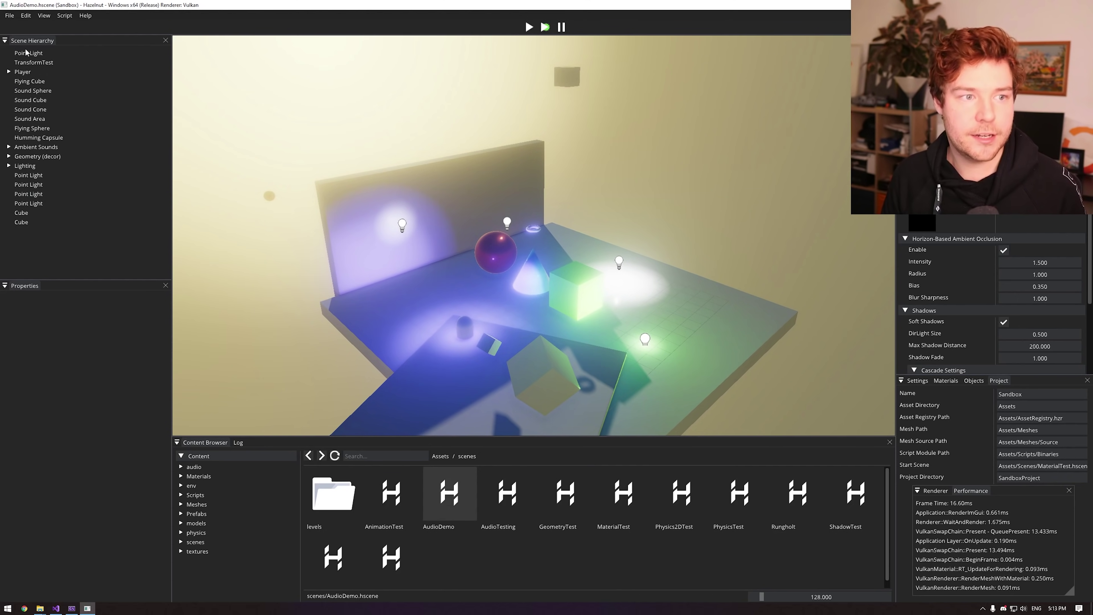
{"action": "double_click", "coordinate": [25, 72]}
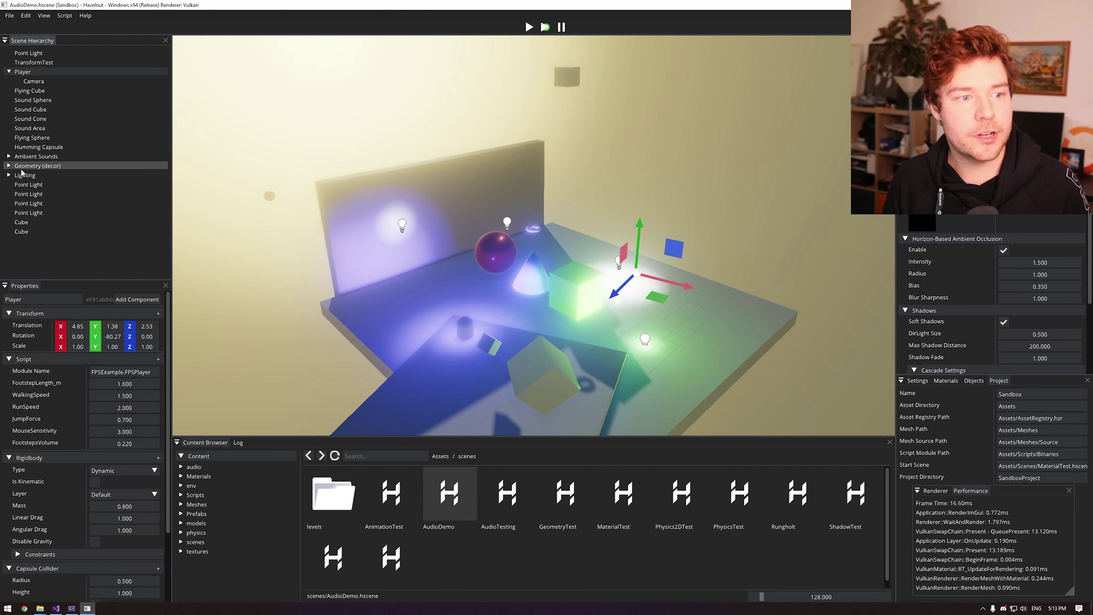
{"action": "left_click", "coordinate": [9, 72]}
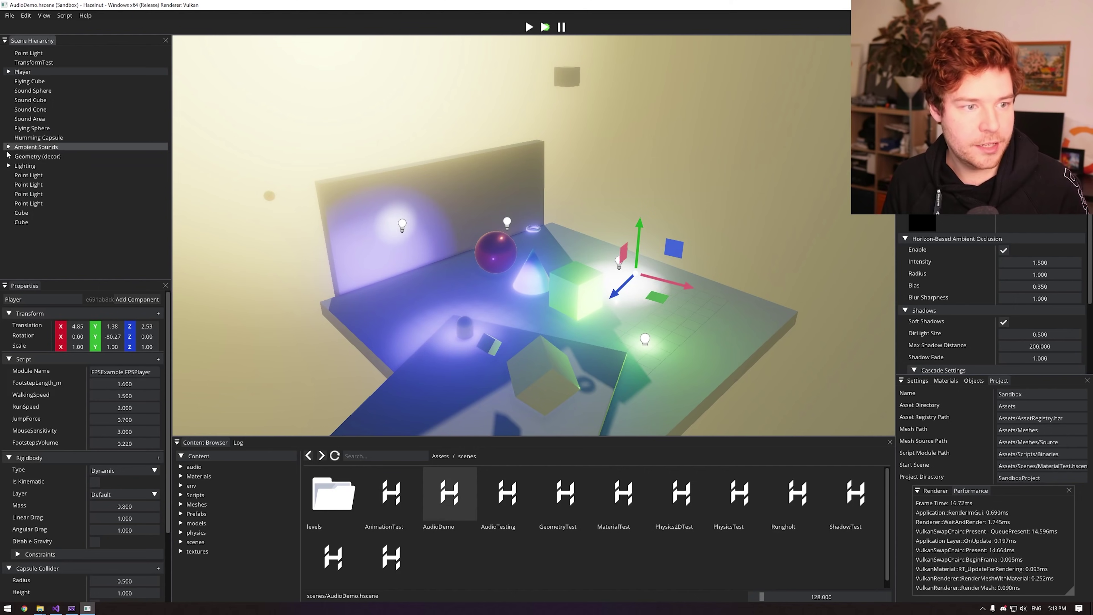
{"action": "double_click", "coordinate": [24, 166]}
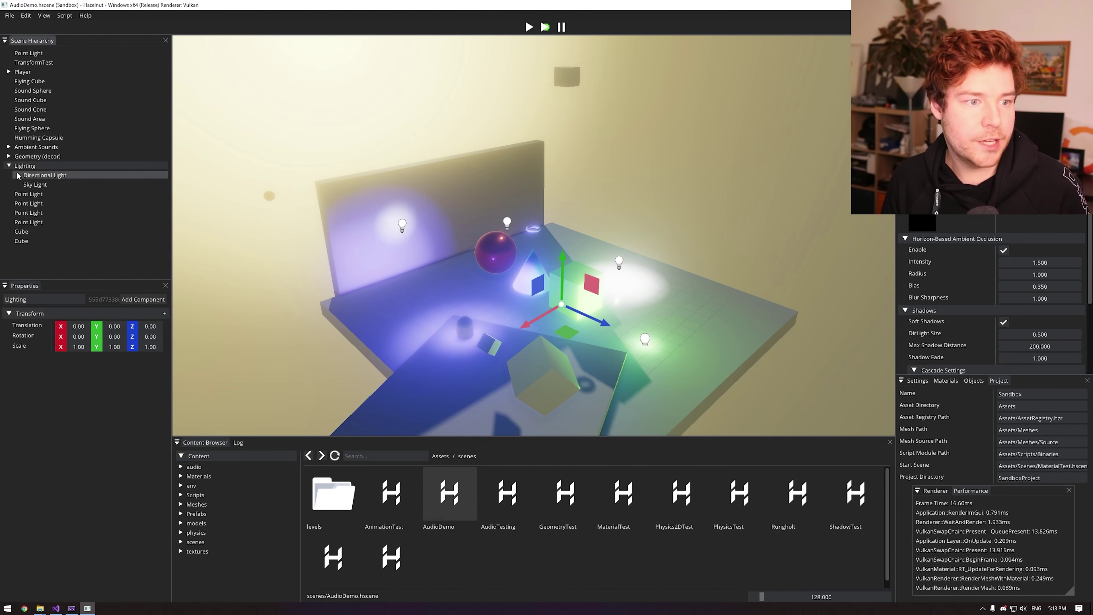
Inspect the Sky Light, Directional Light and second and fourth Point Lights, then return to Assets.
{"action": "left_click", "coordinate": [37, 185]}
{"action": "left_click", "coordinate": [39, 167]}
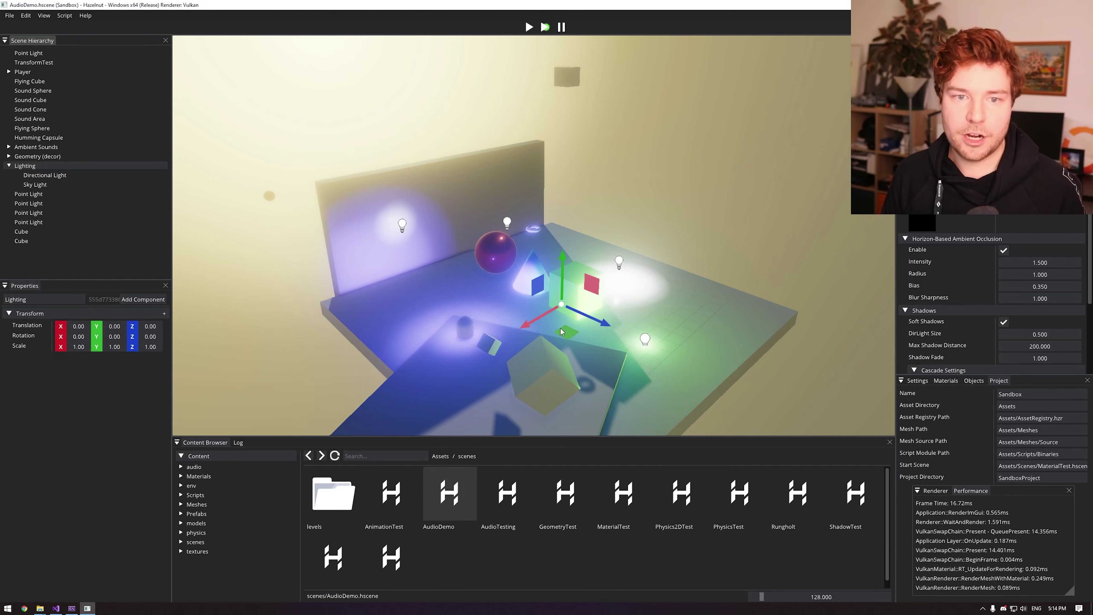
{"action": "left_click", "coordinate": [39, 177]}
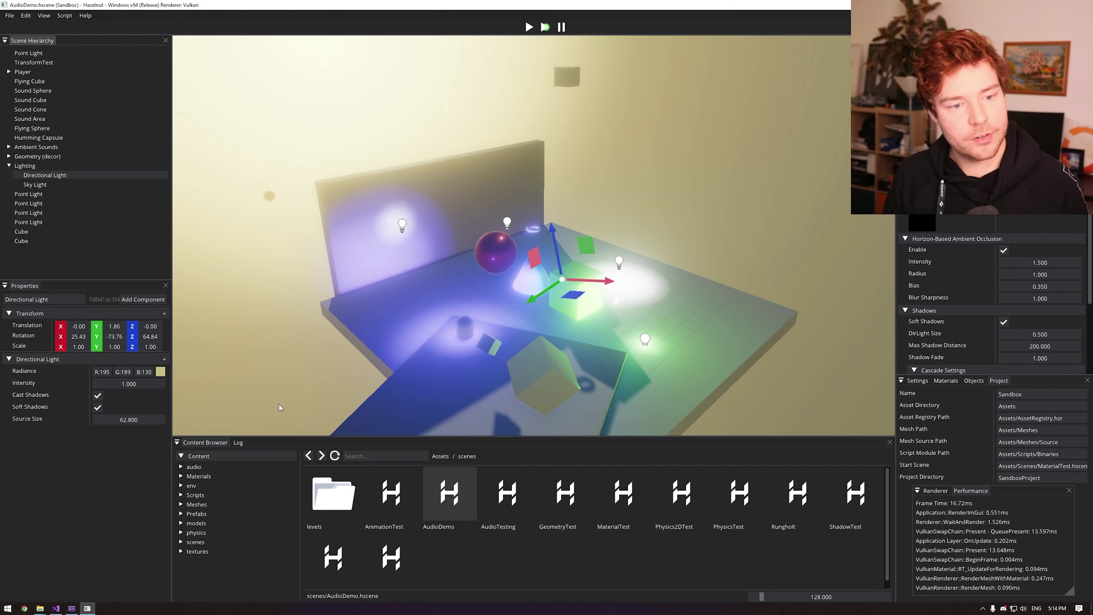
{"action": "left_click", "coordinate": [37, 185]}
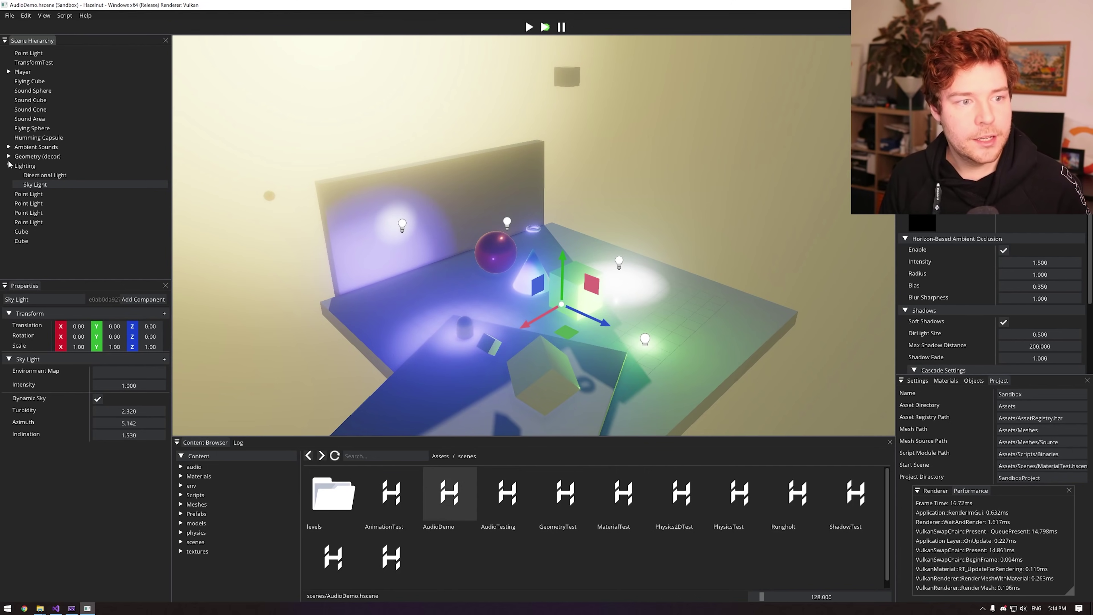
{"action": "left_click", "coordinate": [28, 204]}
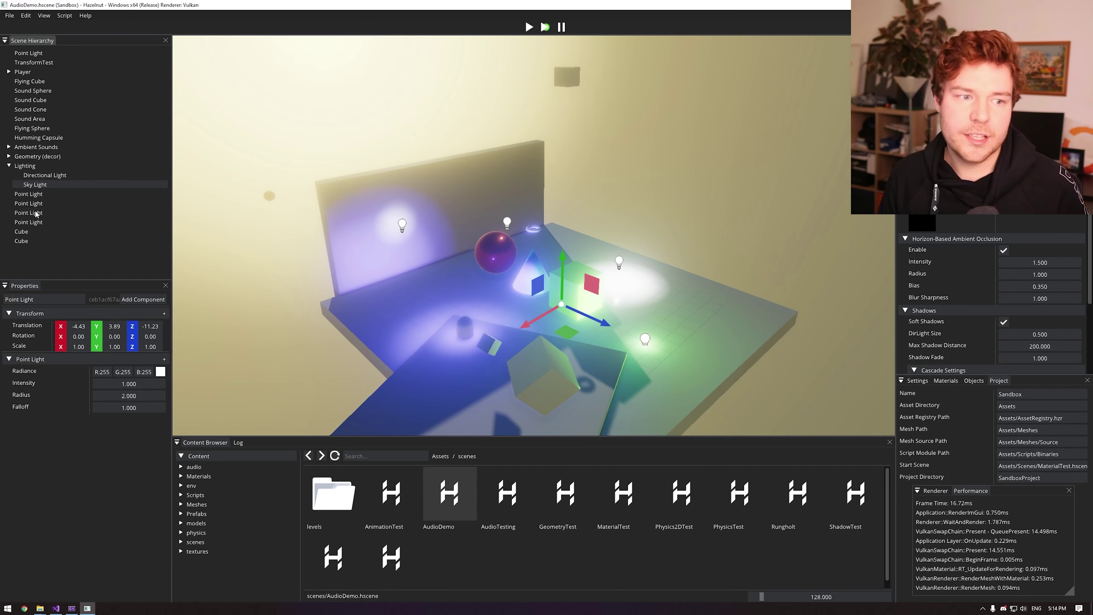
{"action": "left_click", "coordinate": [63, 221]}
{"action": "left_click", "coordinate": [34, 166]}
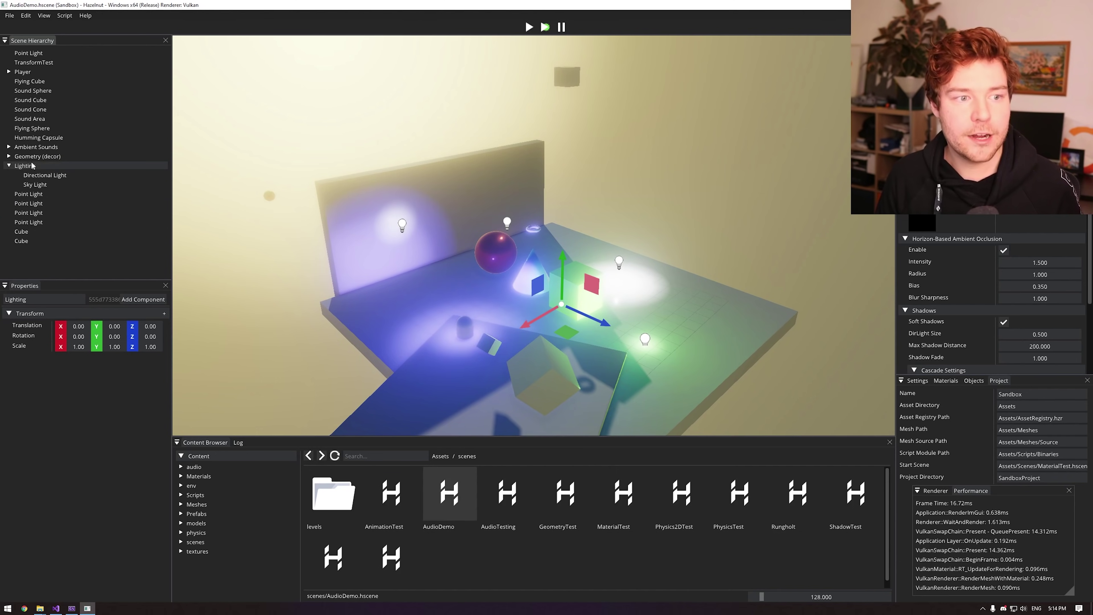
{"action": "left_click", "coordinate": [440, 456]}
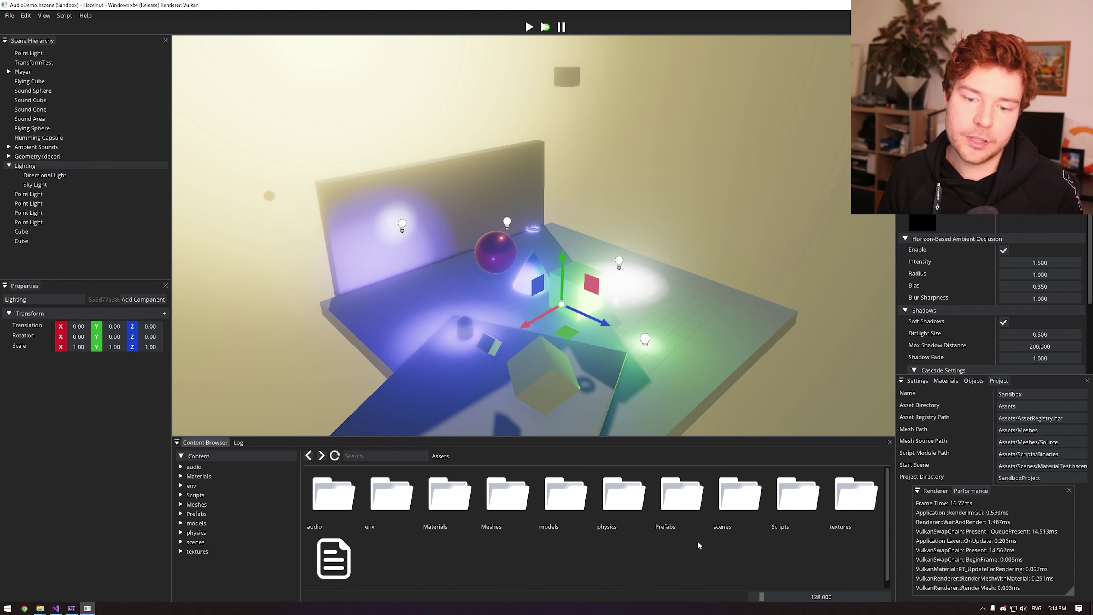
Save the Lighting group as a 'Lighting' prefab in Prefabs and open it in the Prefab Editor.
{"action": "double_click", "coordinate": [682, 495]}
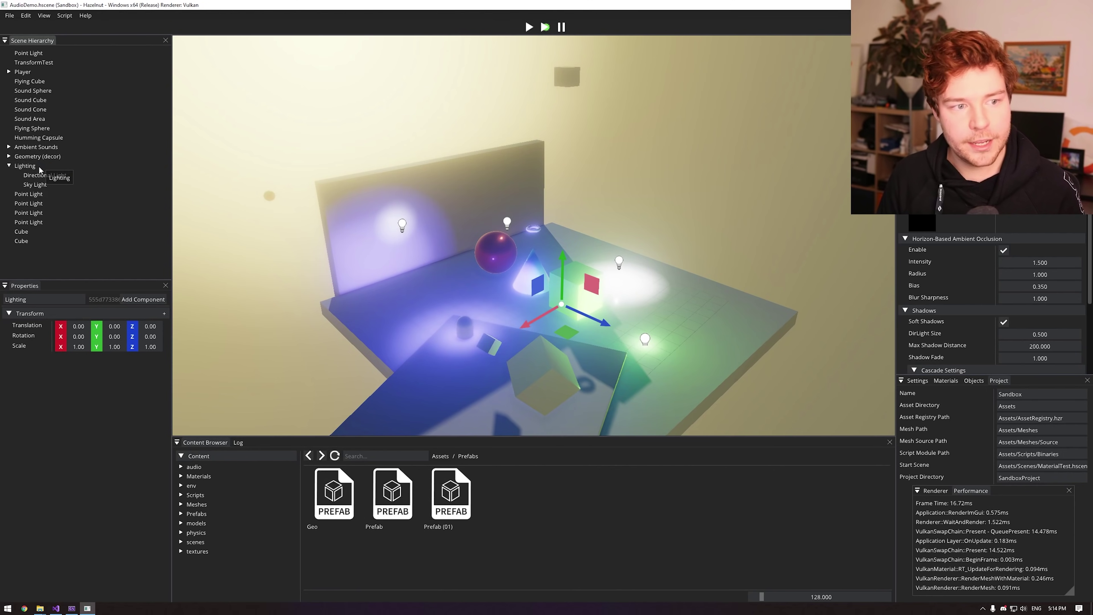
{"action": "left_click_drag", "start_coordinate": [38, 169], "coordinate": [523, 498]}
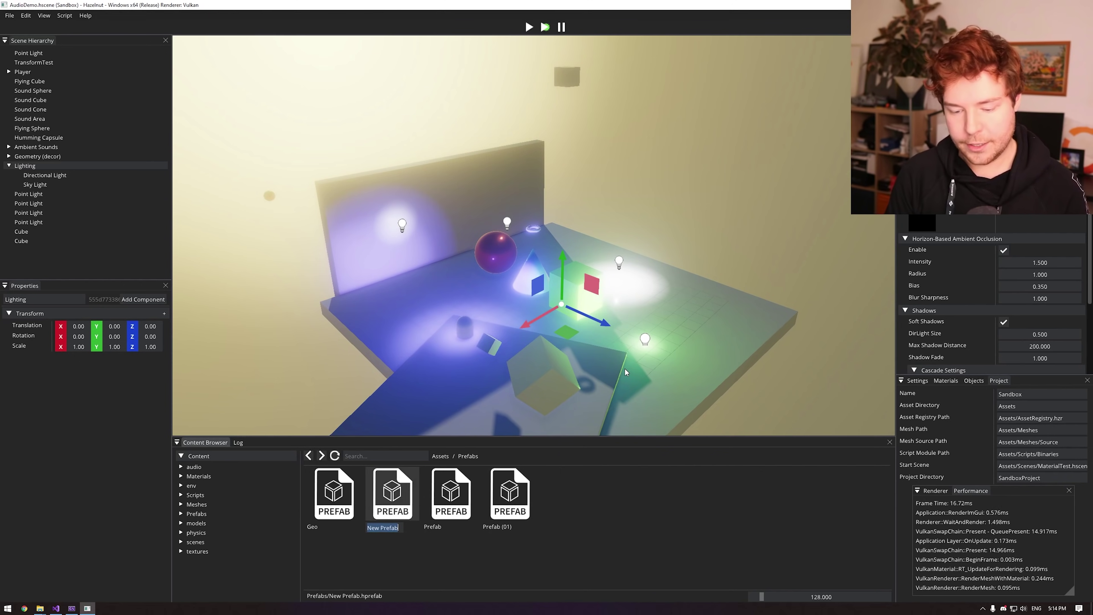
{"action": "type", "text": "Lighting"}
{"action": "key", "text": "Return"}
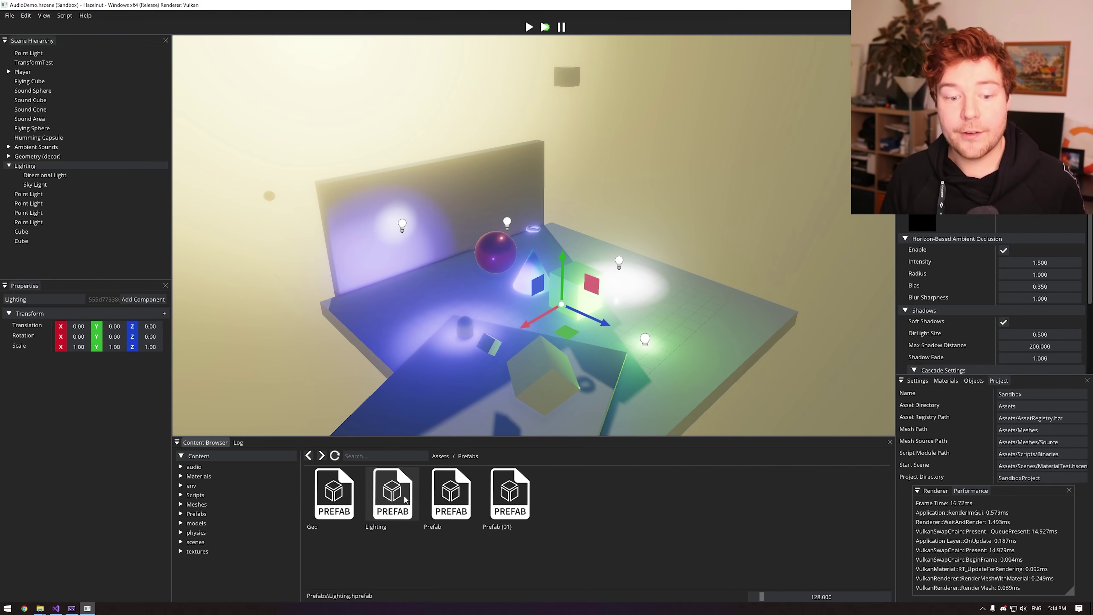
{"action": "double_click", "coordinate": [406, 500]}
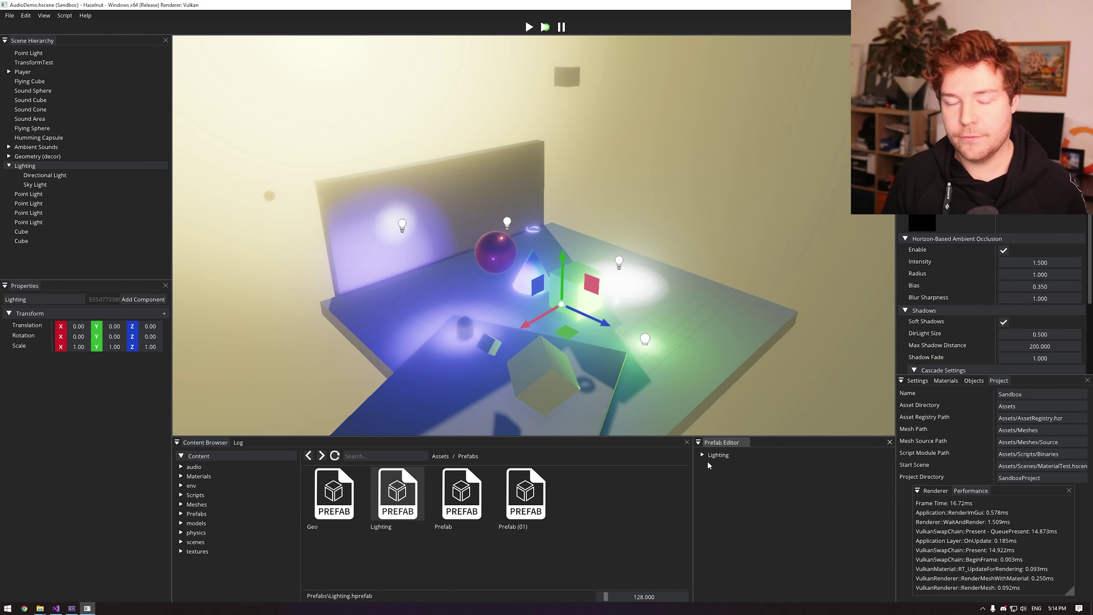
Inspect the prefab's Directional Light and Sky Light, close the Prefab Editor, and return to Assets.
{"action": "left_click", "coordinate": [731, 455]}
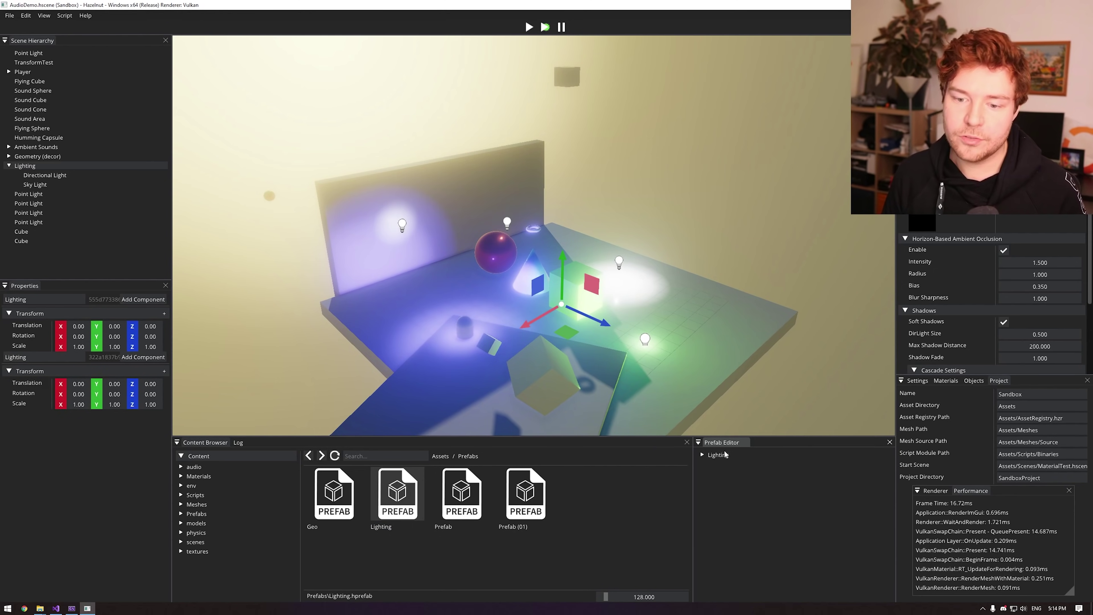
{"action": "double_click", "coordinate": [731, 457]}
{"action": "left_click", "coordinate": [733, 464]}
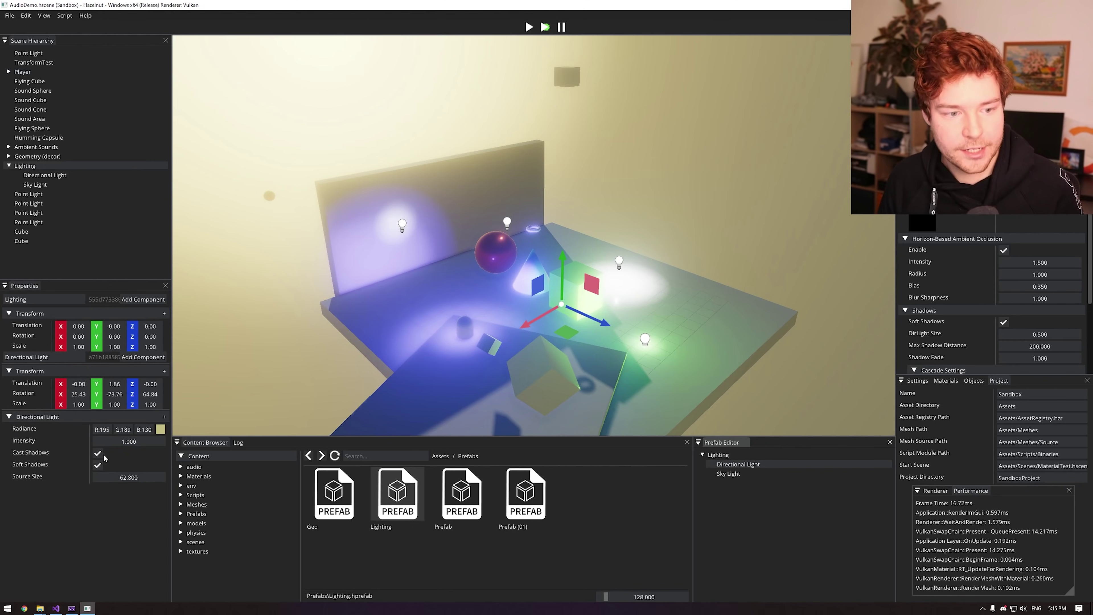
{"action": "left_click", "coordinate": [732, 473]}
{"action": "left_click", "coordinate": [737, 466]}
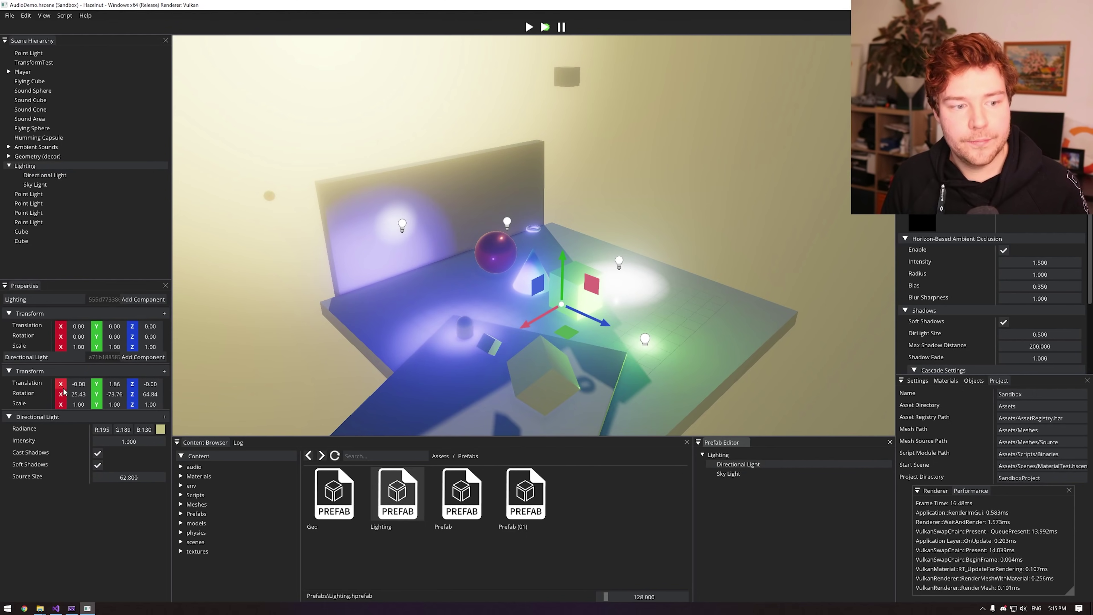
{"action": "left_click", "coordinate": [745, 442]}
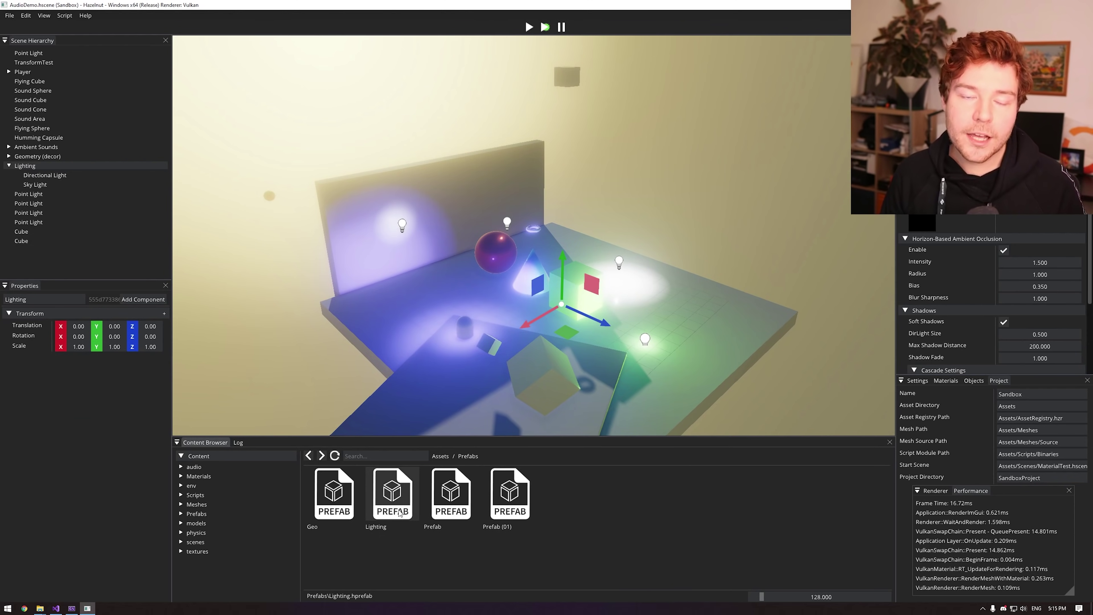
{"action": "left_click", "coordinate": [440, 457]}
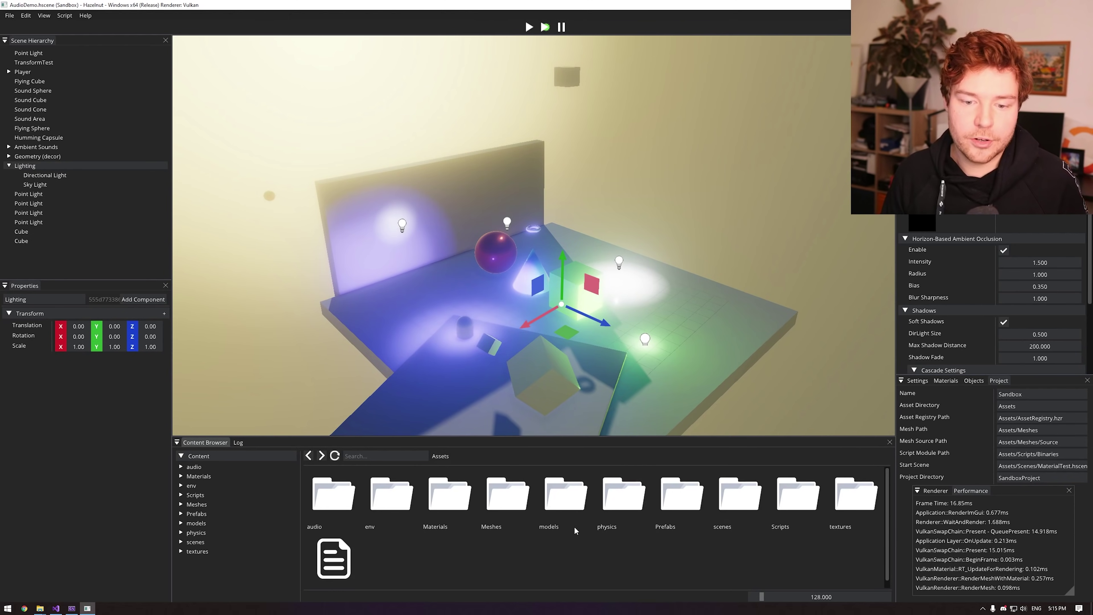
Load TestScene from the scenes folder and look around its plane and sphere.
{"action": "double_click", "coordinate": [720, 499]}
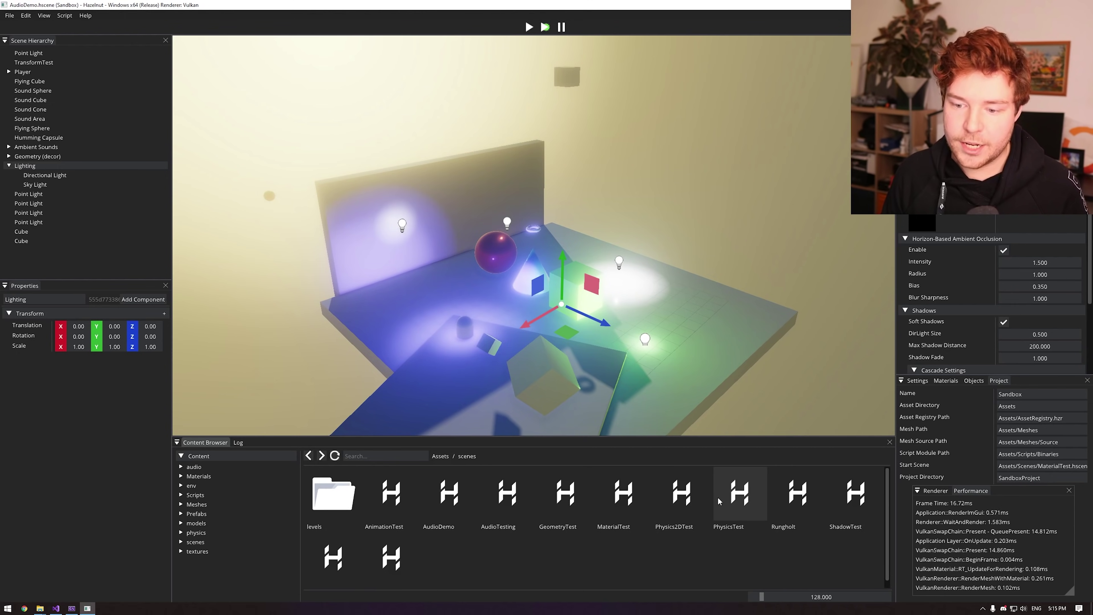
{"action": "scroll", "coordinate": [727, 517], "scroll_direction": "down", "scroll_amount": 1}
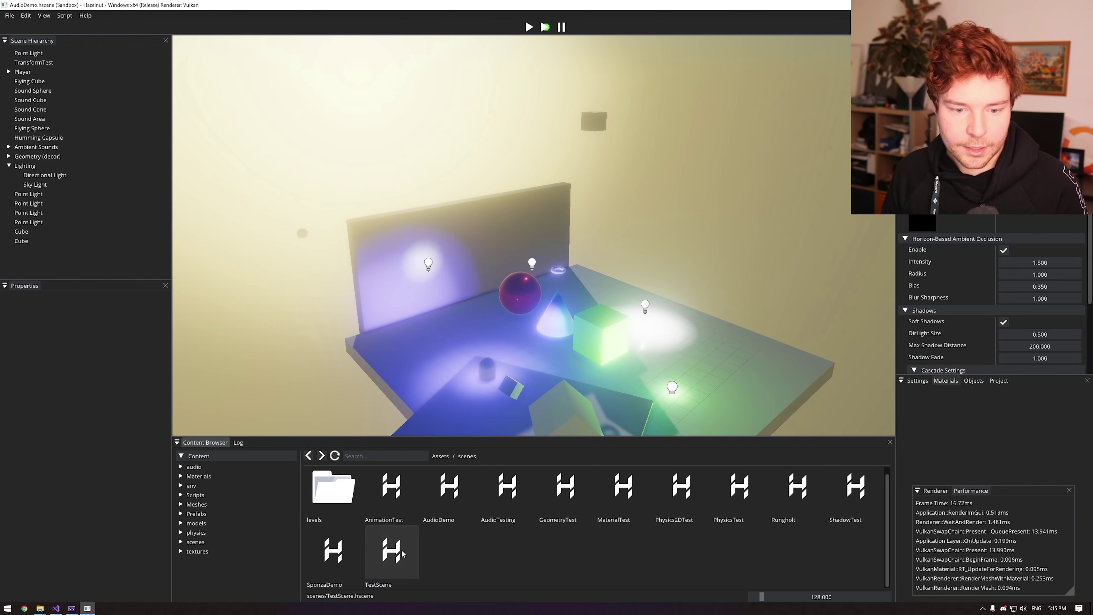
{"action": "double_click", "coordinate": [374, 566]}
{"action": "right_click_drag", "start_coordinate": [534, 334], "coordinate": [571, 341]}
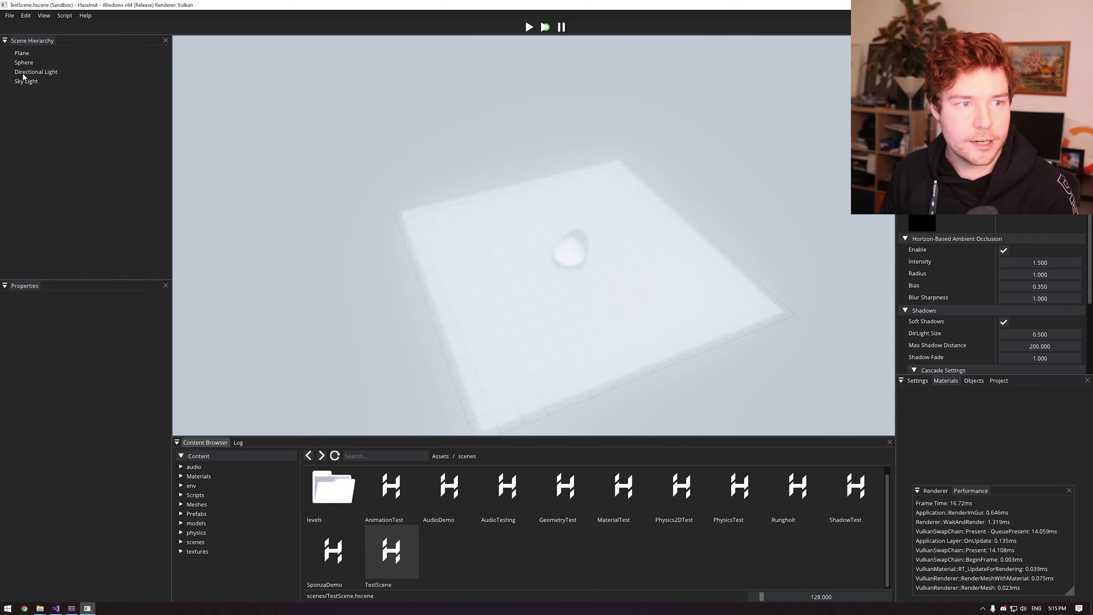
Delete TestScene's Directional Light and go back to the Assets root folder.
{"action": "left_click", "coordinate": [30, 71]}
{"action": "key", "text": "Delete"}
{"action": "key", "text": "Delete"}
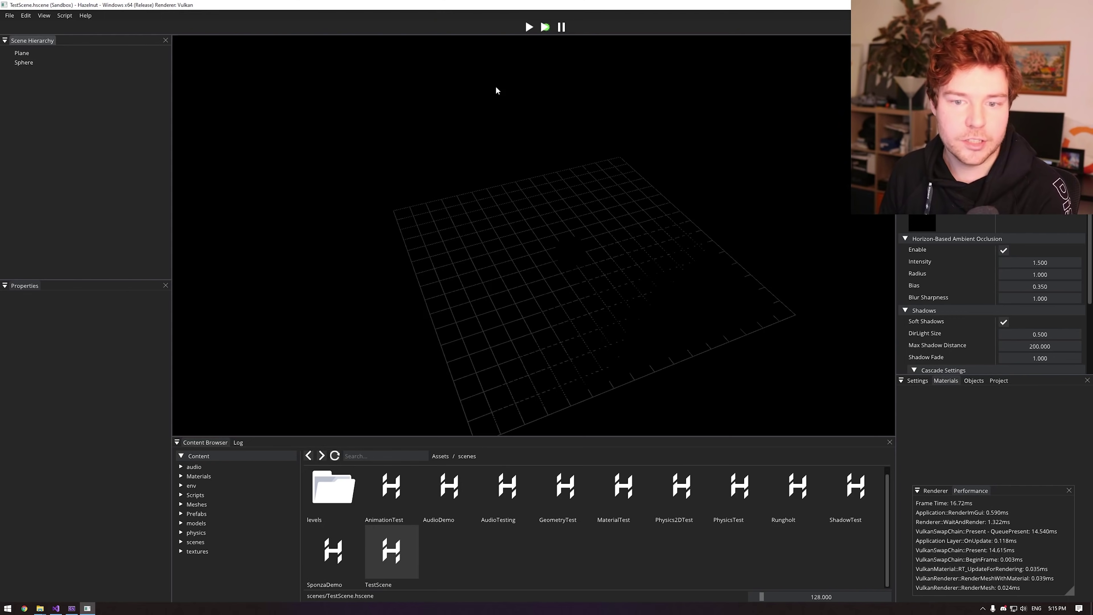
{"action": "left_click", "coordinate": [441, 456]}
Place the Lighting prefab from the Prefabs folder into TestScene.
{"action": "double_click", "coordinate": [671, 493]}
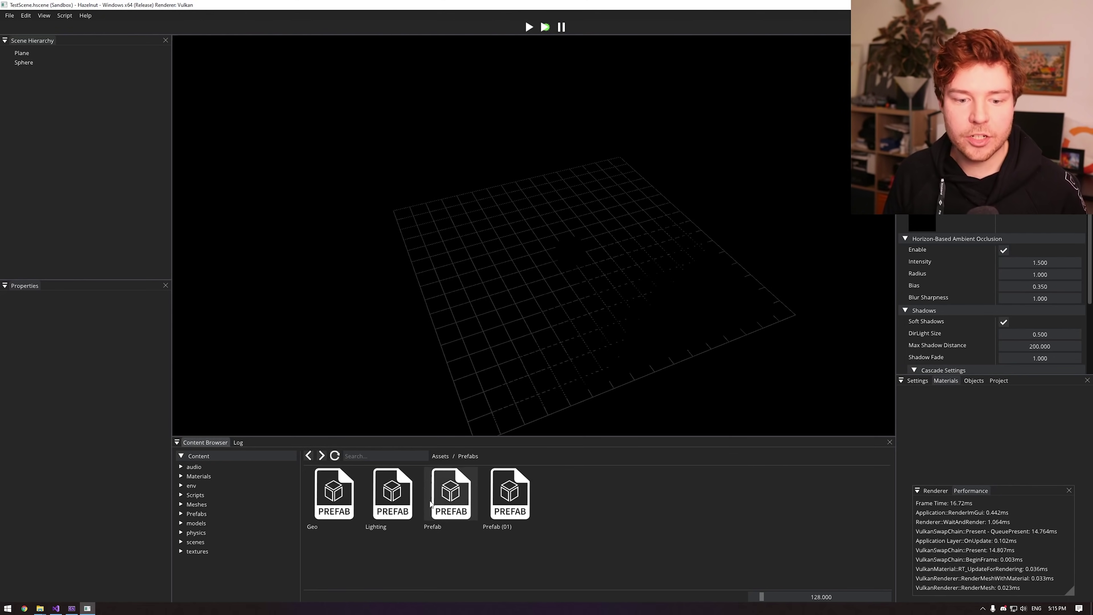
{"action": "left_click_drag", "start_coordinate": [393, 493], "coordinate": [463, 313]}
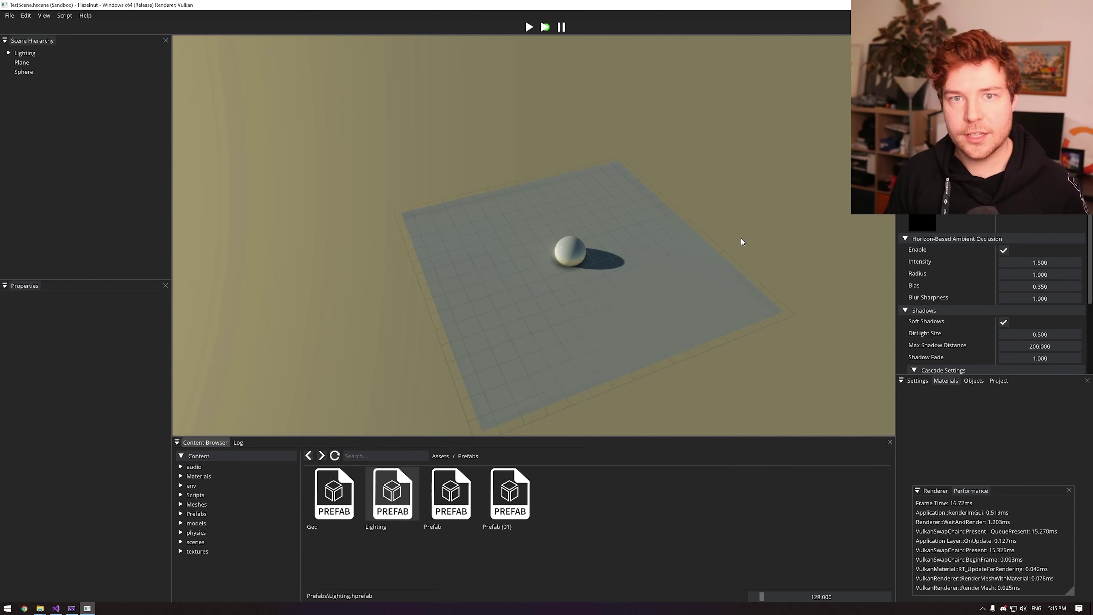
{"action": "right_click_drag", "start_coordinate": [740, 237], "coordinate": [733, 227]}
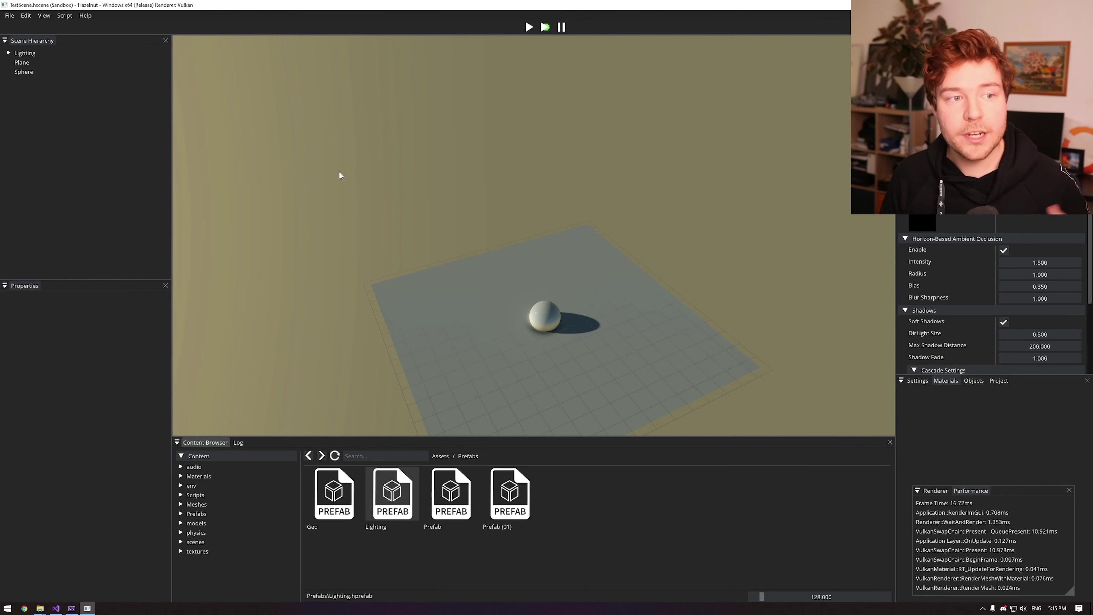
Expand the Lighting instance and inspect its Sky Light and Directional Light.
{"action": "left_click", "coordinate": [13, 54]}
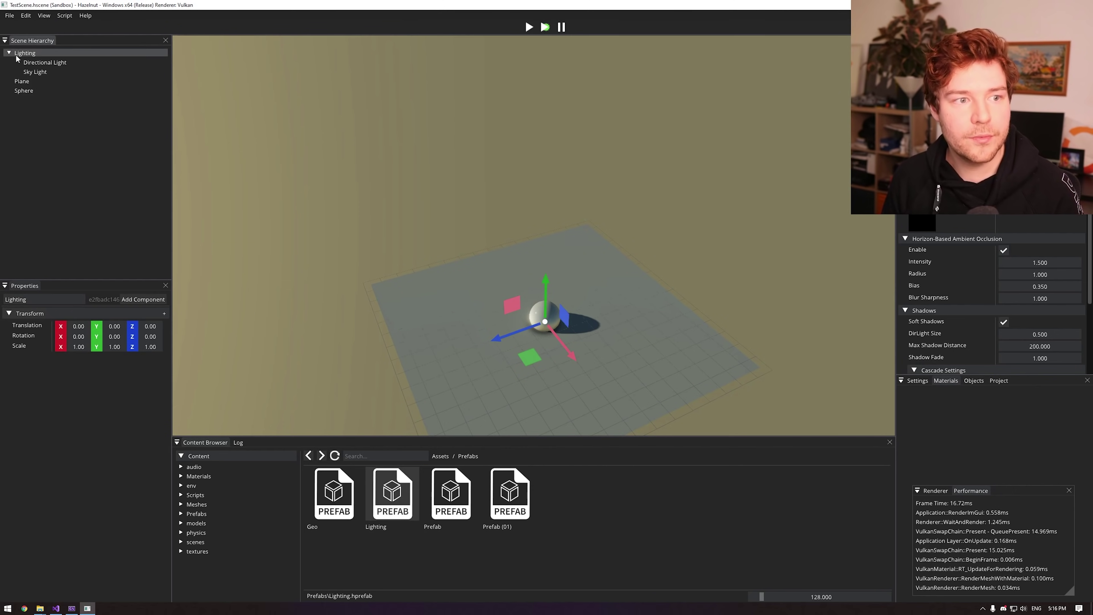
{"action": "left_click", "coordinate": [49, 72]}
{"action": "left_click", "coordinate": [46, 62]}
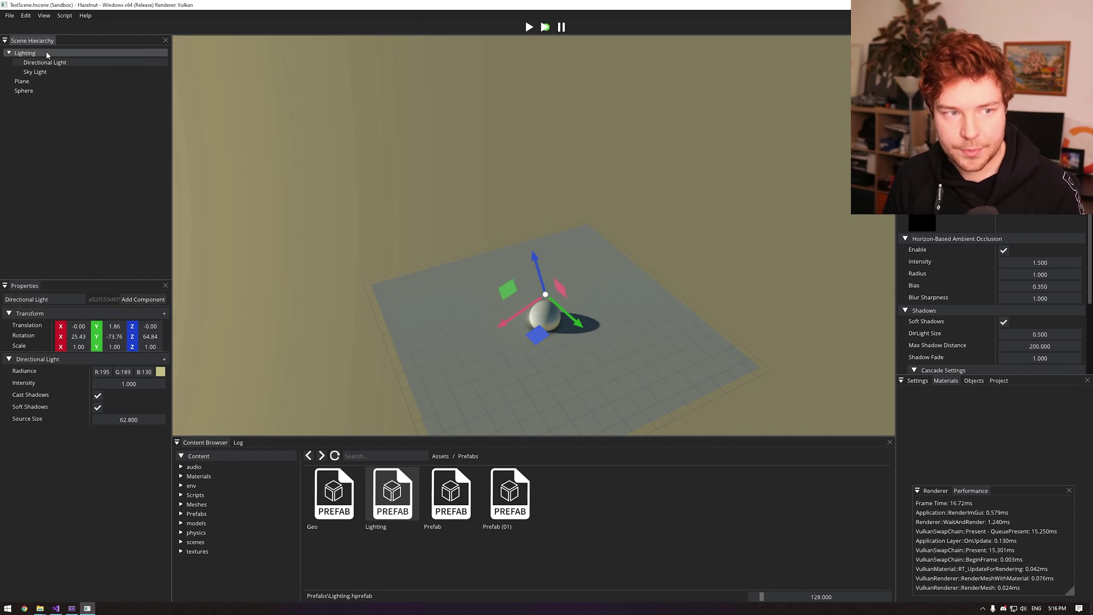
{"action": "left_click", "coordinate": [46, 51]}
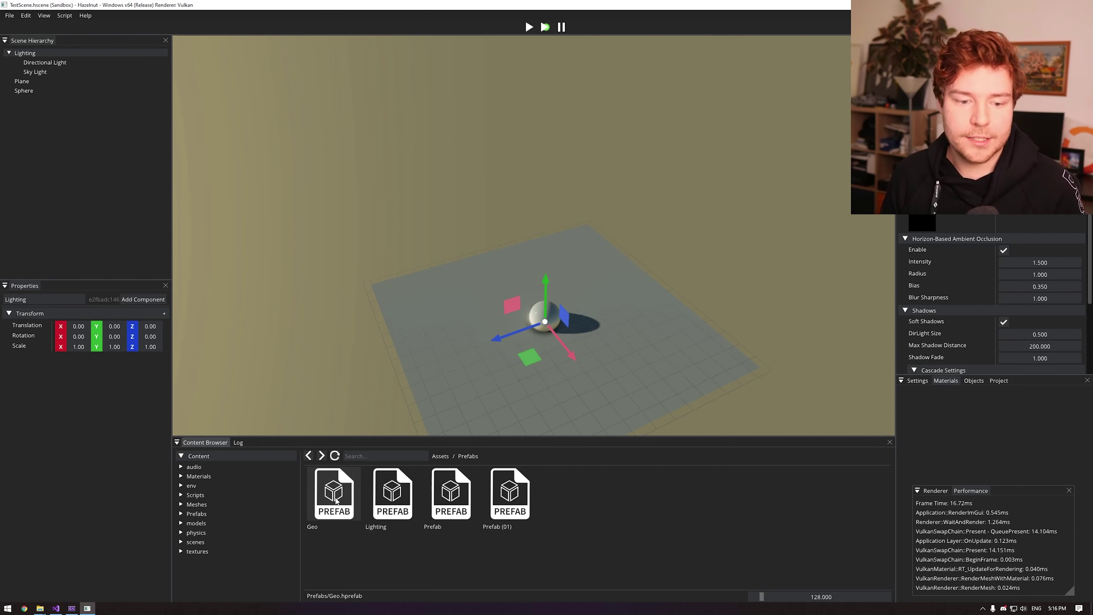
Drop the Geo prefab into TestScene and select its new Geometry (decor) entity.
{"action": "left_click", "coordinate": [328, 486]}
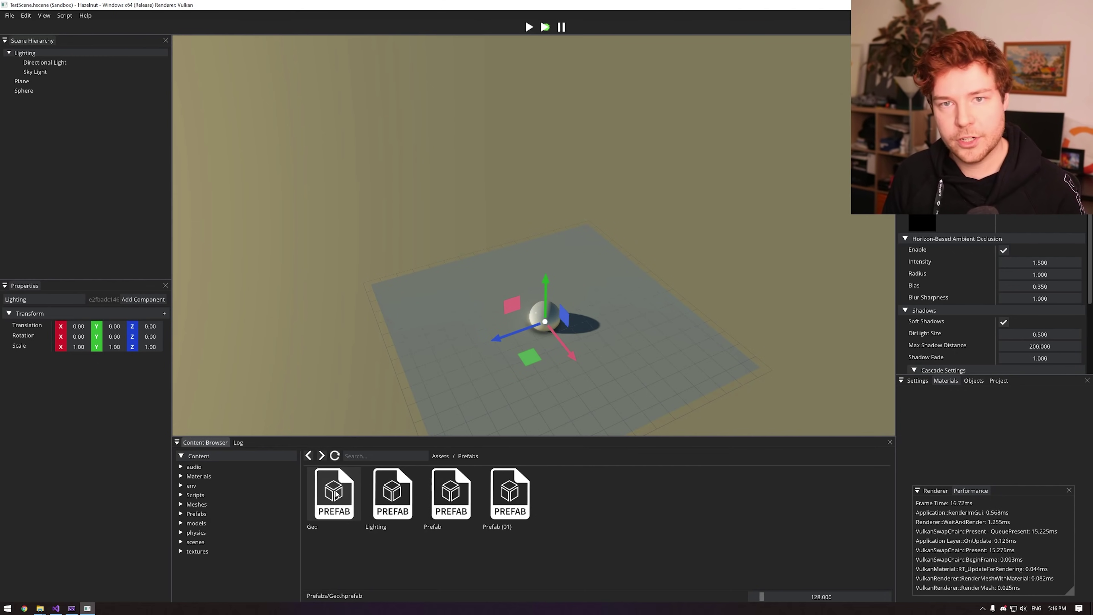
{"action": "left_click_drag", "start_coordinate": [335, 500], "coordinate": [358, 298]}
{"action": "scroll", "coordinate": [476, 208], "scroll_direction": "down", "scroll_amount": 3}
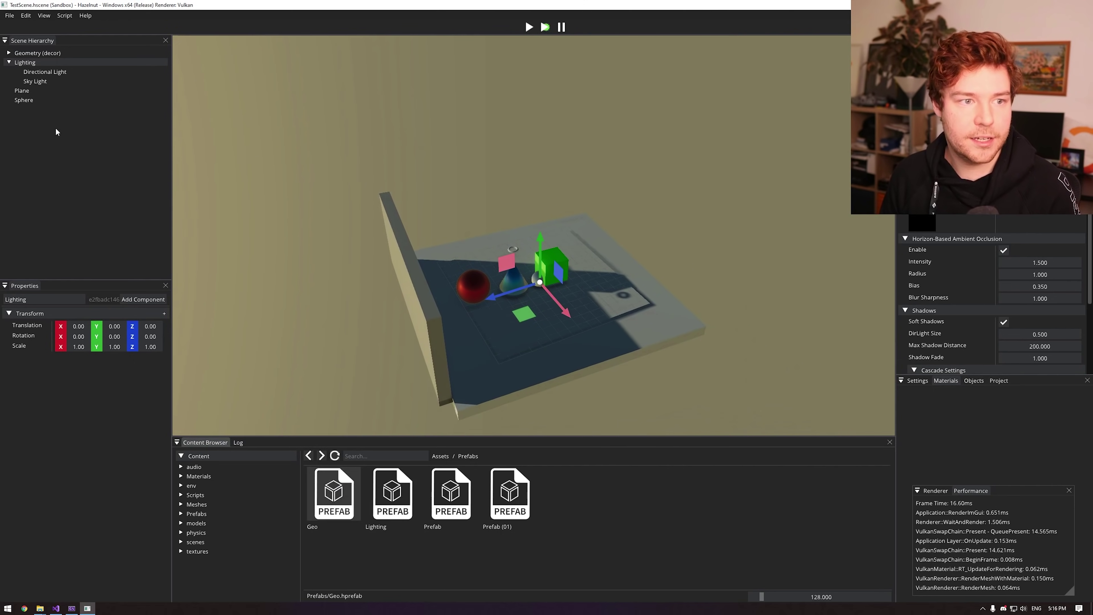
{"action": "left_click", "coordinate": [38, 53]}
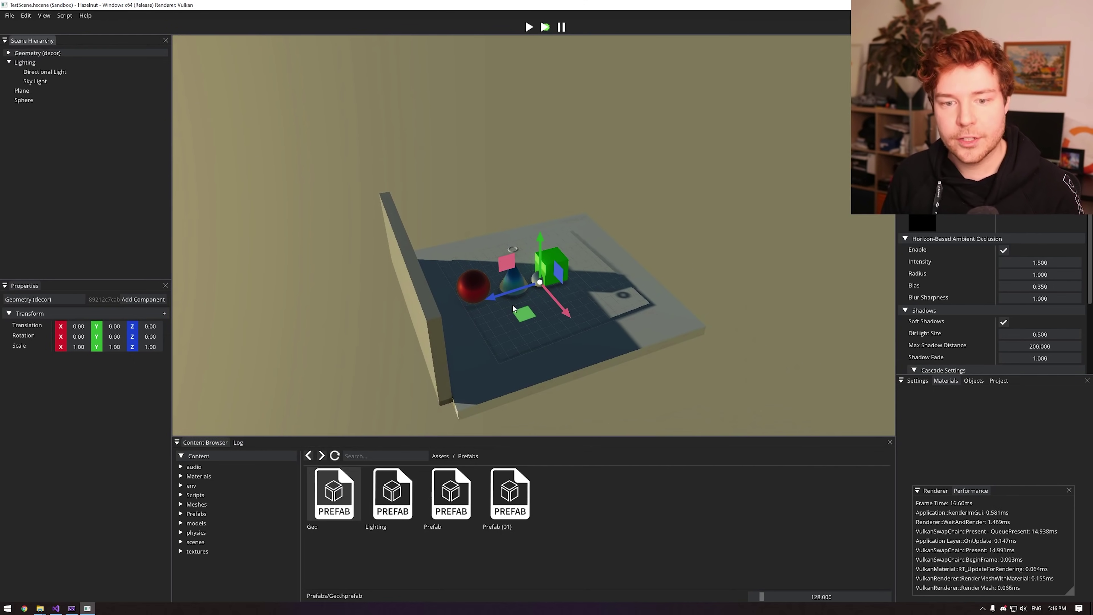
{"action": "left_click_drag", "start_coordinate": [514, 309], "coordinate": [593, 235], "text": "alt"}
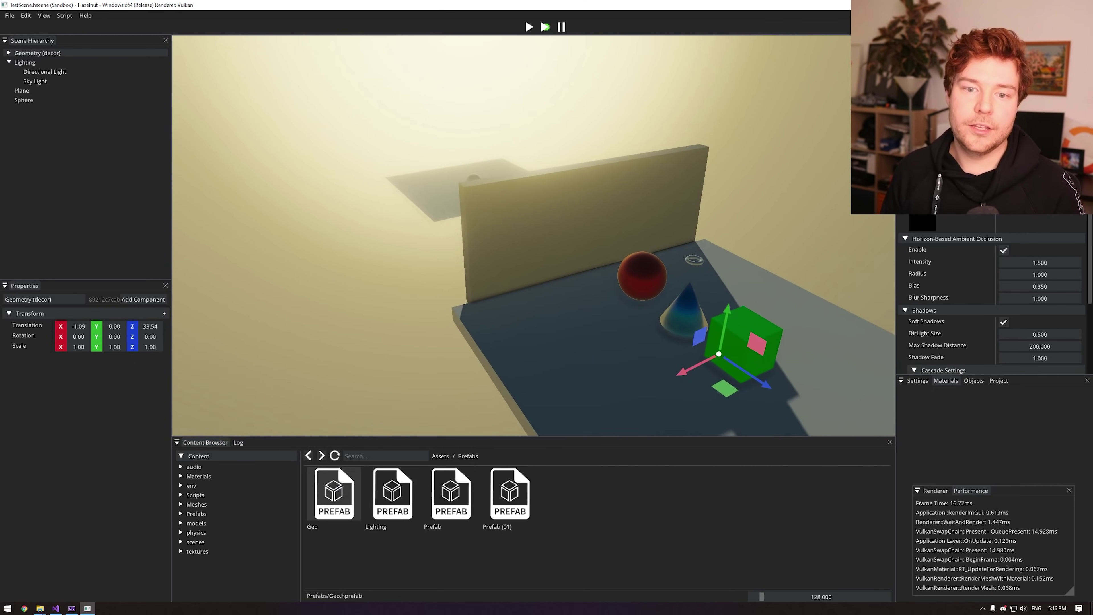
Expand Geometry (decor), focus on the Floor, and slide it across the ground and back.
{"action": "left_click", "coordinate": [9, 53]}
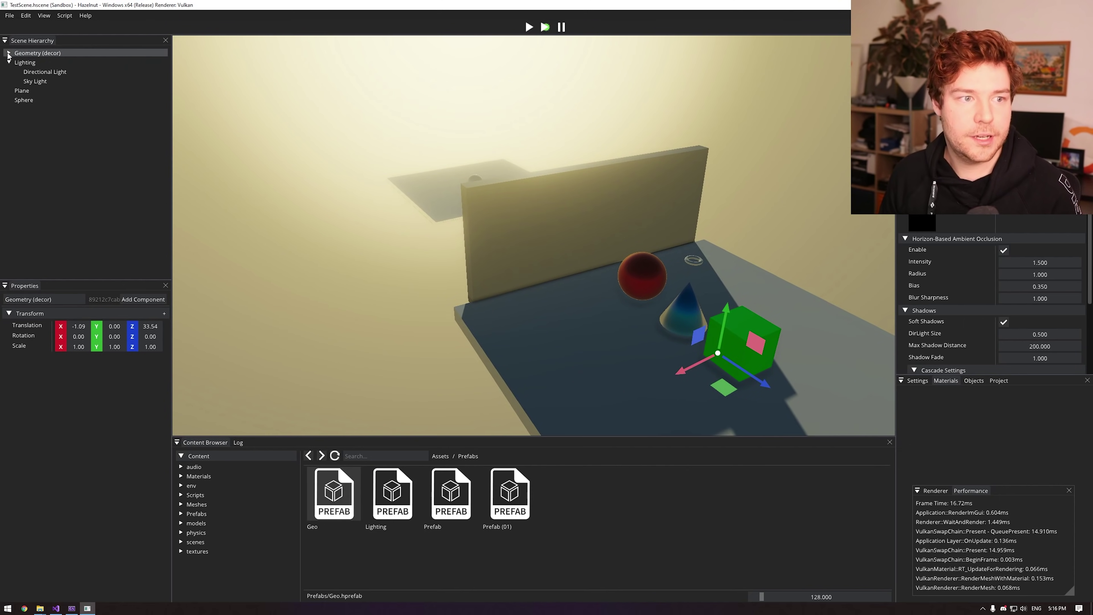
{"action": "left_click", "coordinate": [58, 62]}
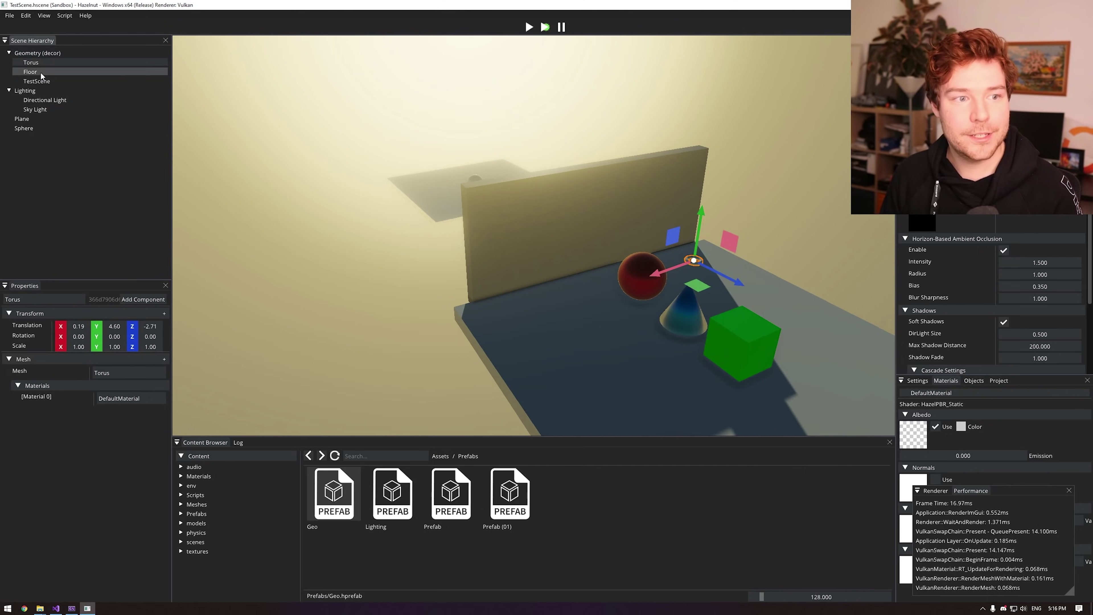
{"action": "left_click", "coordinate": [31, 72]}
{"action": "key", "text": "f"}
{"action": "scroll", "coordinate": [325, 202], "scroll_direction": "down", "scroll_amount": 5}
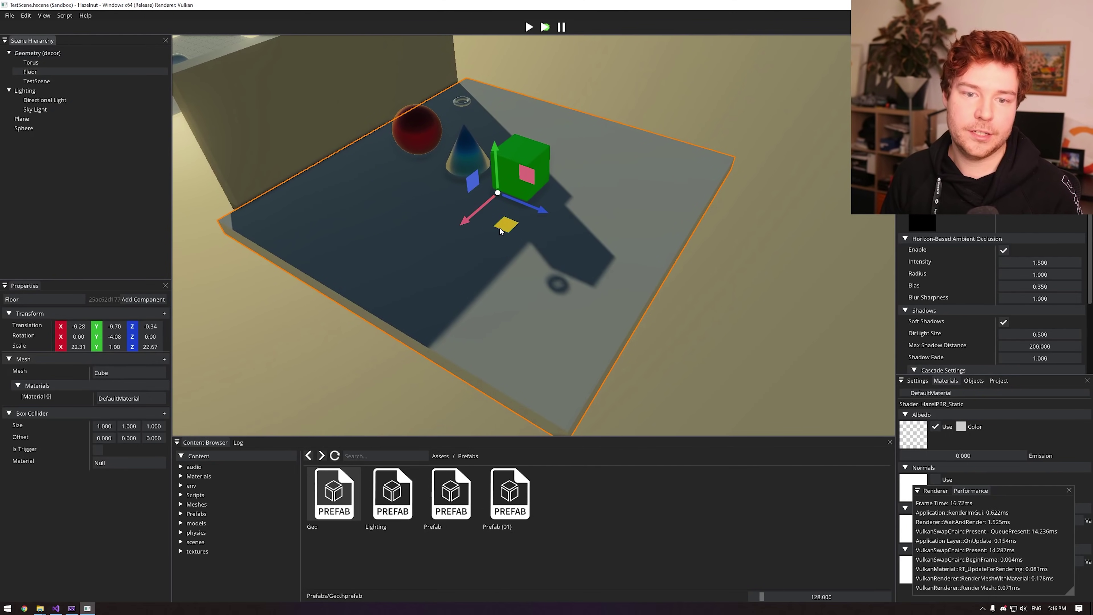
{"action": "left_click_drag", "start_coordinate": [505, 226], "coordinate": [708, 171]}
{"action": "right_click_drag", "start_coordinate": [707, 172], "coordinate": [637, 203]}
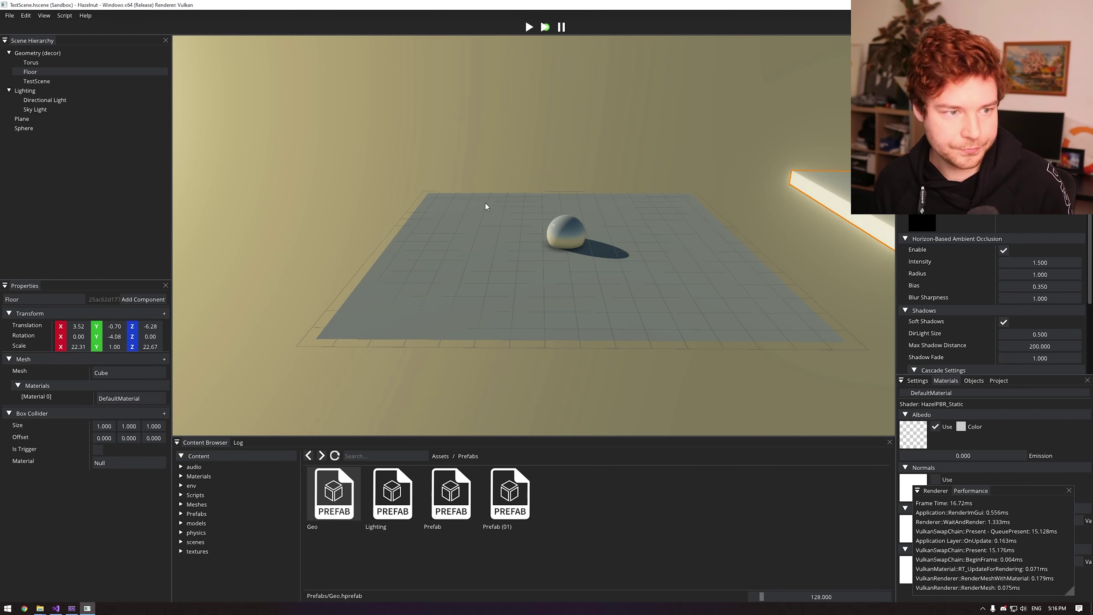
{"action": "left_click", "coordinate": [39, 54]}
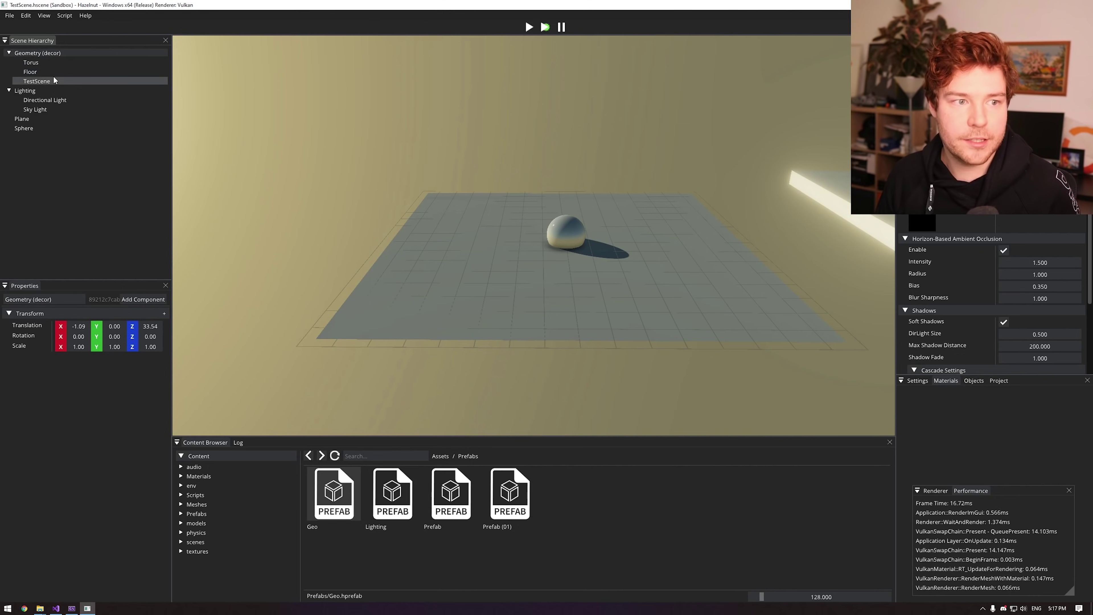
Collapse the hierarchy nodes and drop a second Geo prefab instance into TestScene.
{"action": "left_click", "coordinate": [8, 53]}
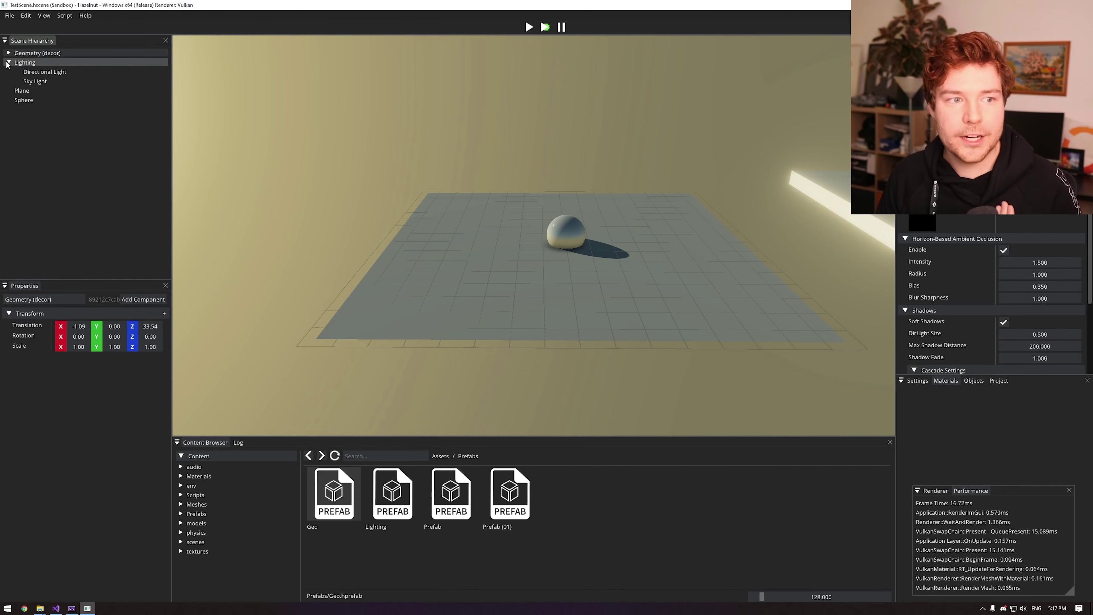
{"action": "left_click", "coordinate": [8, 63]}
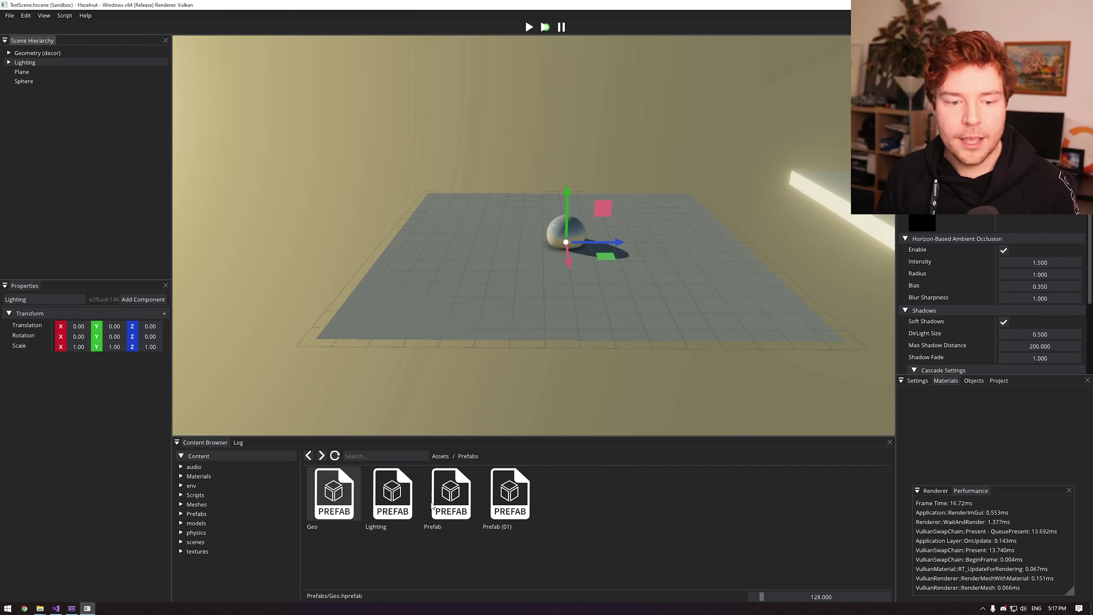
{"action": "left_click_drag", "start_coordinate": [334, 494], "coordinate": [347, 301]}
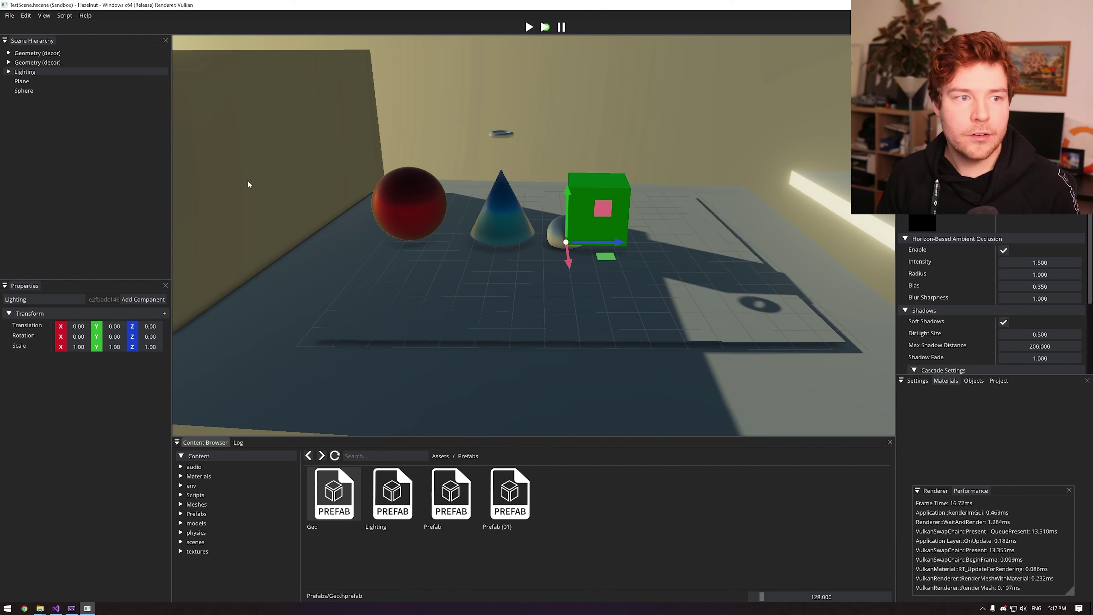
Move the first Geometry (decor) group to X 15.00, Z -12.24.
{"action": "left_click", "coordinate": [37, 62]}
{"action": "double_click", "coordinate": [37, 62]}
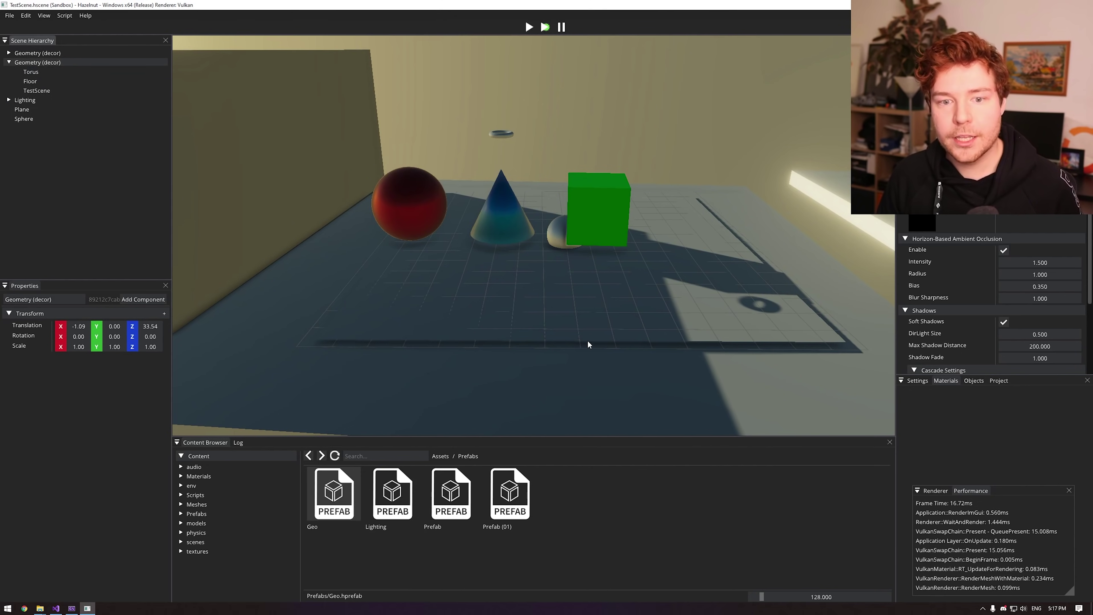
{"action": "left_click", "coordinate": [82, 53]}
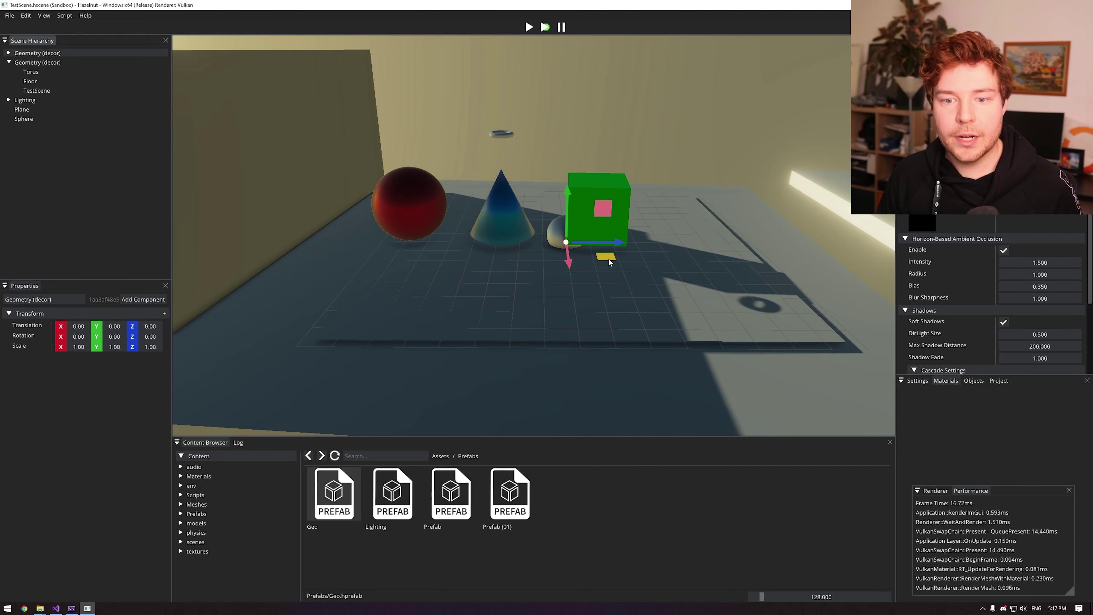
{"action": "left_click_drag", "start_coordinate": [608, 257], "coordinate": [416, 174]}
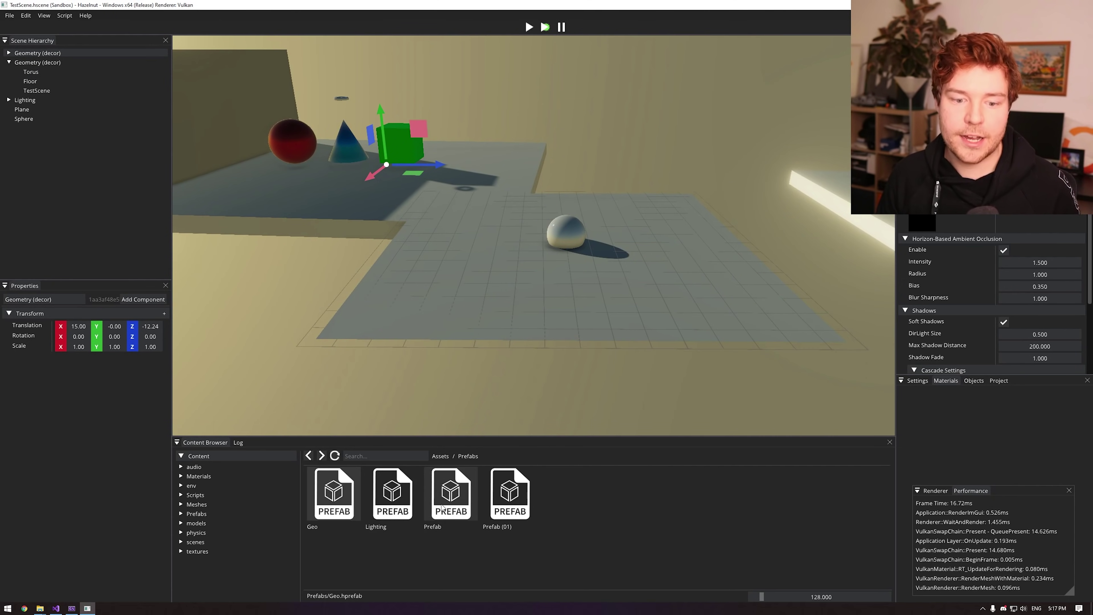